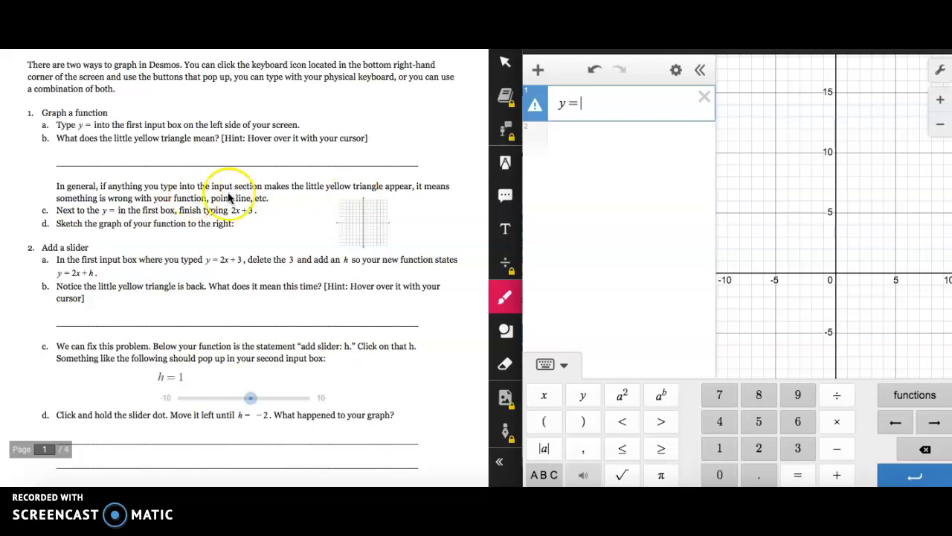
Complete the first expression as y = 2x + 3
click(602, 99)
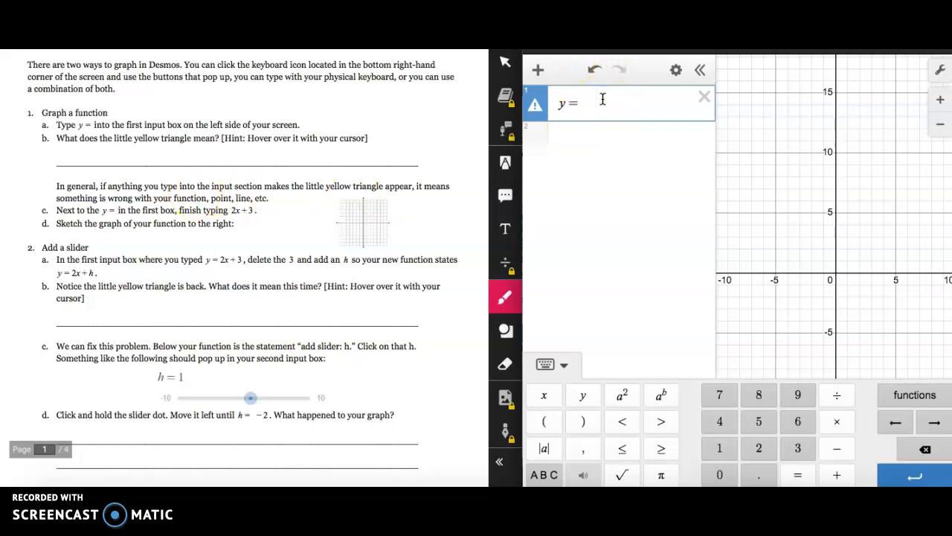
text(2x+3)
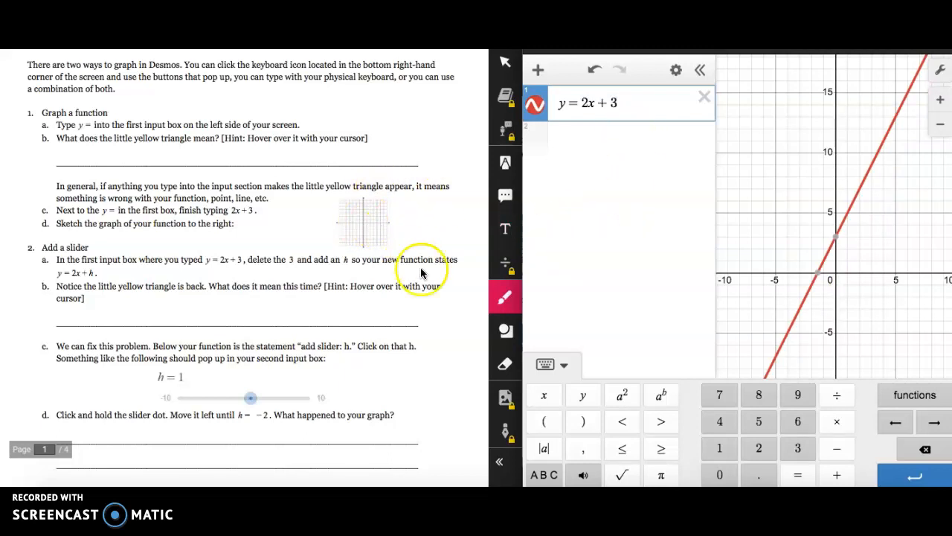
Sketch the graph of y = 2x + 3 in purple, with arrowheads, on the worksheet's small grid using the drawing tool
click(504, 298)
click(474, 388)
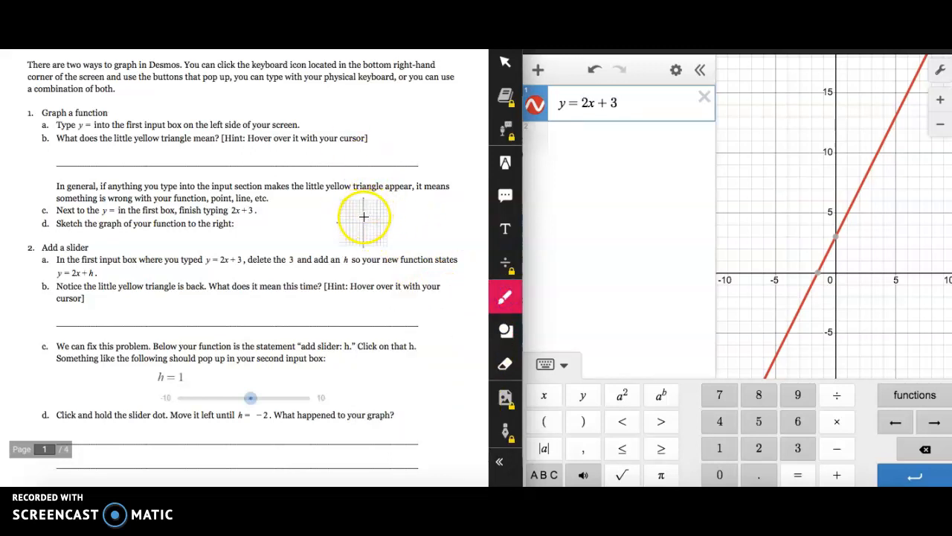
click(363, 217)
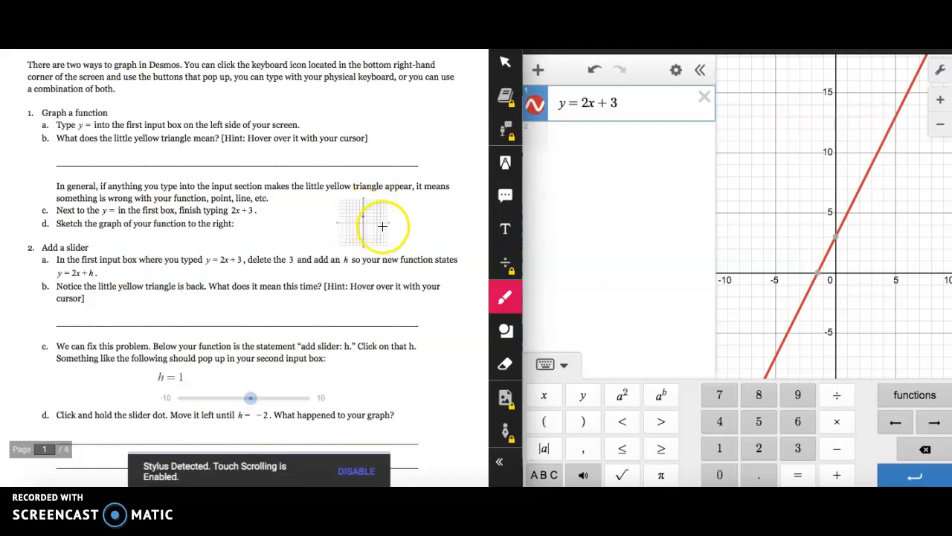
click(358, 222)
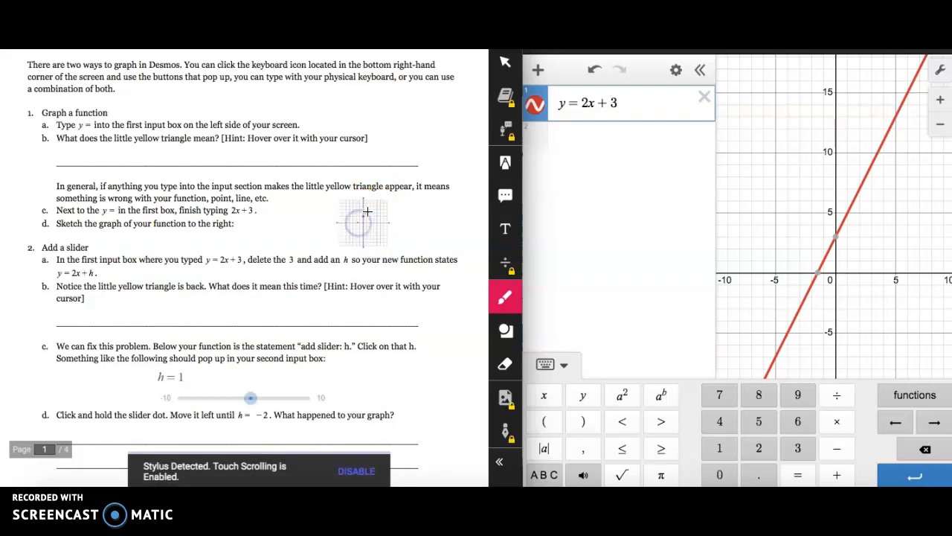
drag(341, 247, 353, 239)
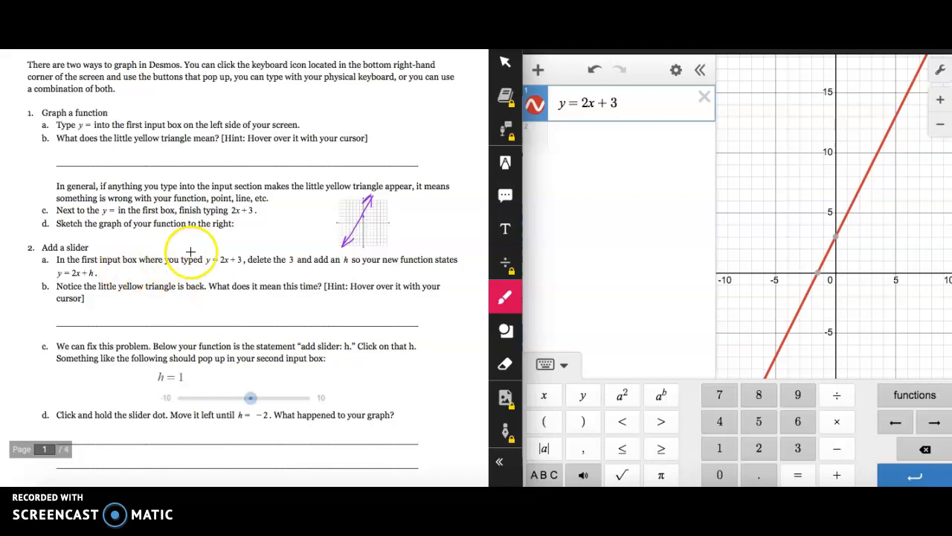
Change the first expression to y = 2x + h and add a slider for h
click(651, 103)
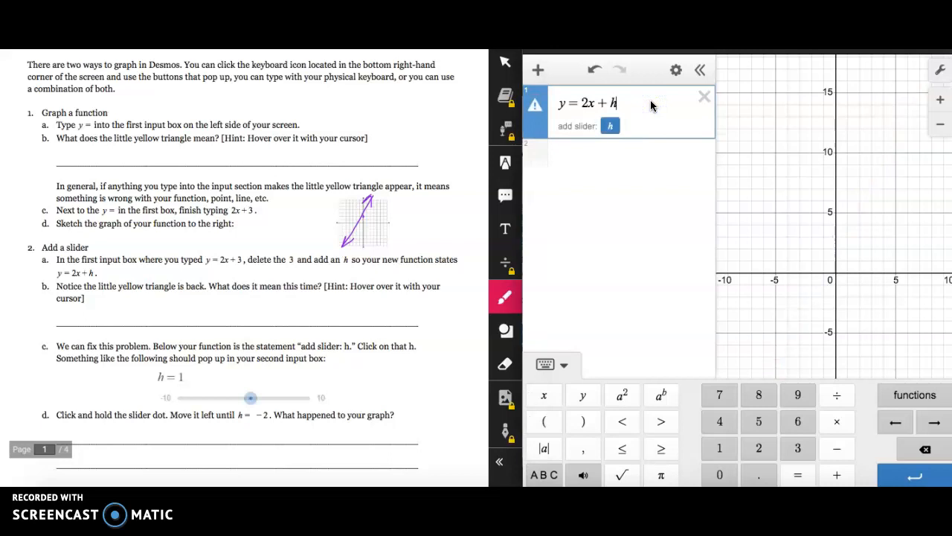
click(611, 129)
click(702, 137)
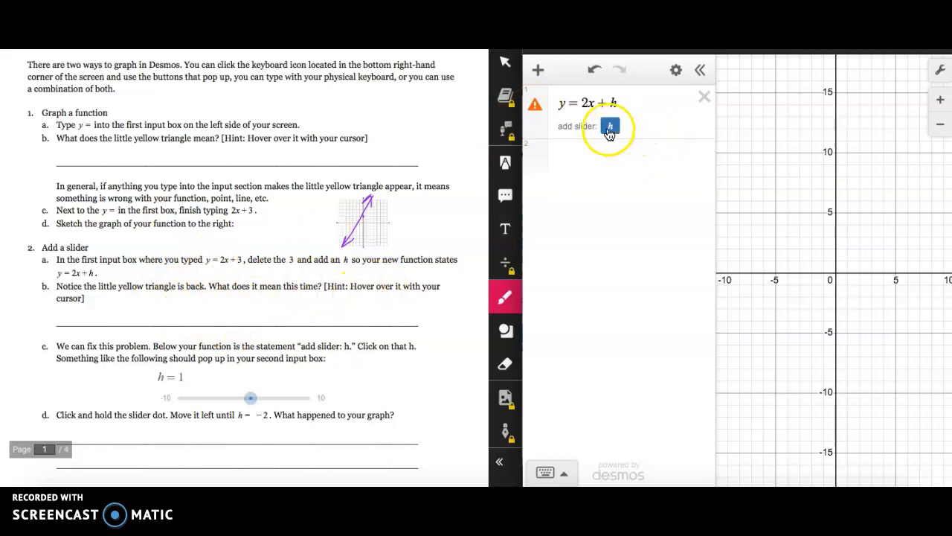
click(610, 126)
Move the h slider to −2 to shift the line, and vary it further to −2.3
scroll(151, 316, down, 3)
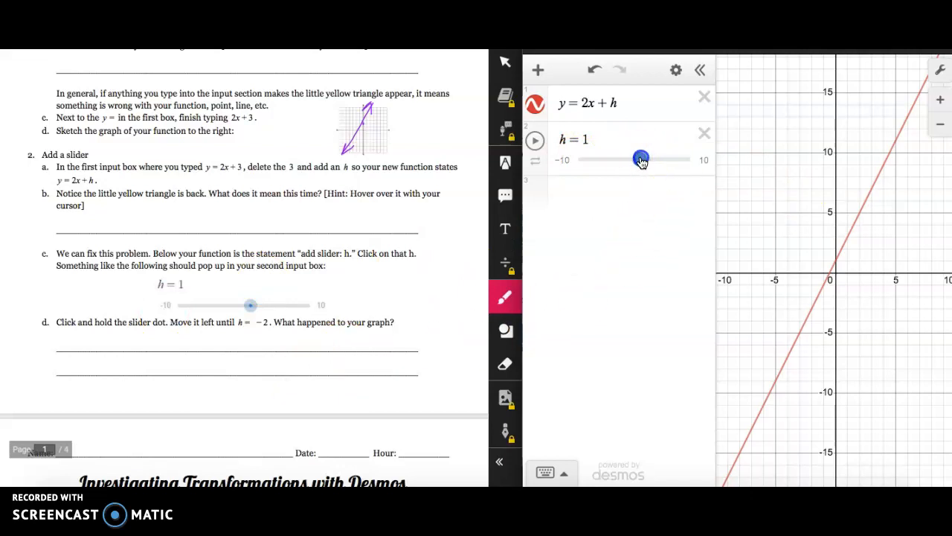
drag(641, 162, 623, 165)
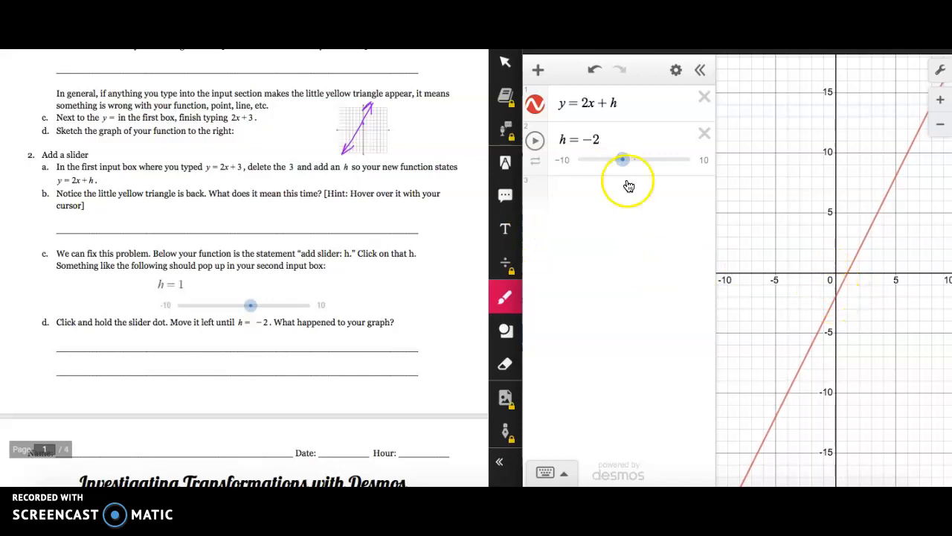
click(627, 107)
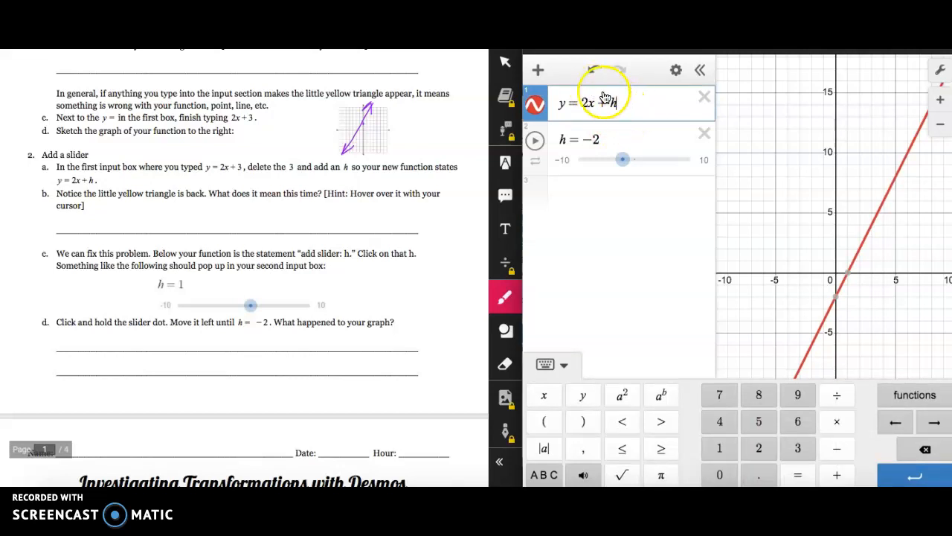
mouse_move(623, 159)
mouse_down()
mouse_move(646, 162)
mouse_move(602, 163)
mouse_move(630, 162)
mouse_move(621, 163)
mouse_up()
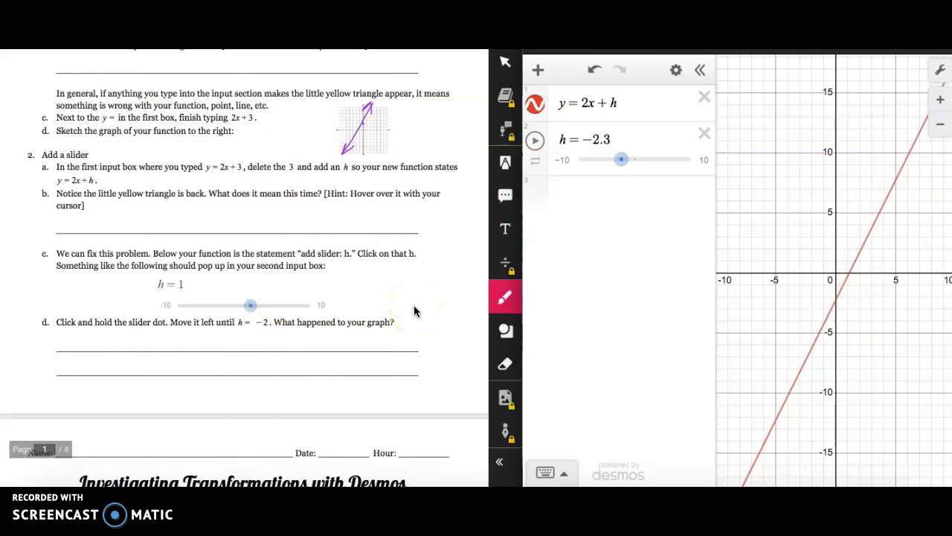
Delete the h slider and the y = 2x + h expression, and go to the worksheet's Translations section
click(704, 137)
click(704, 97)
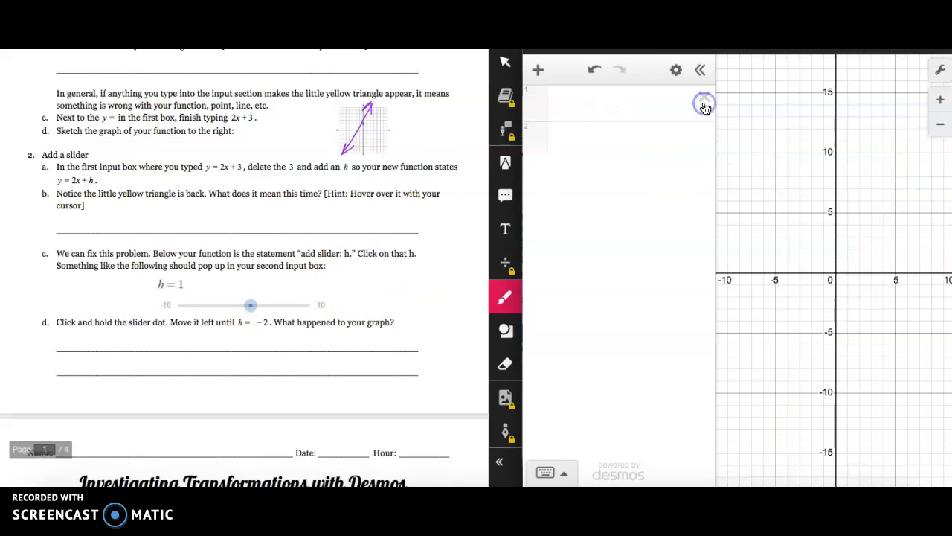
click(617, 103)
scroll(221, 335, down, 2)
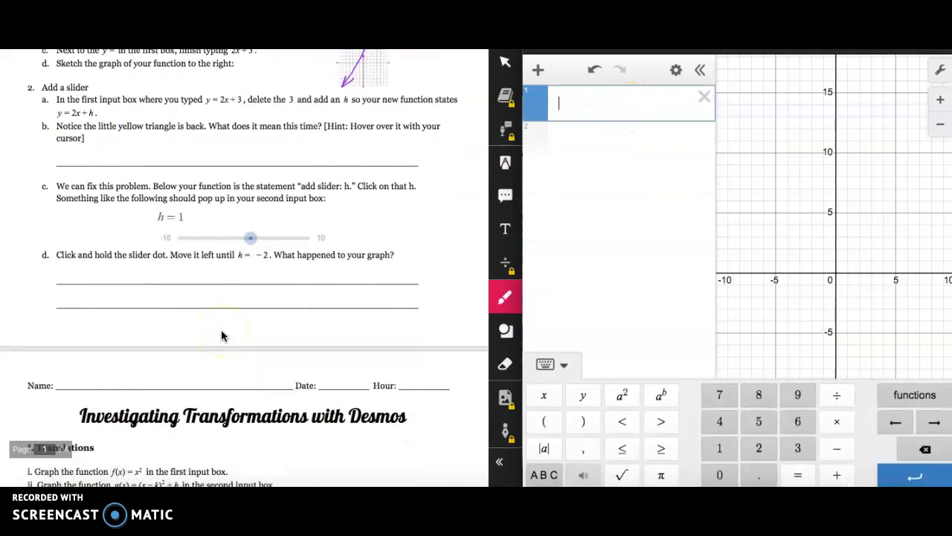
scroll(221, 336, down, 10)
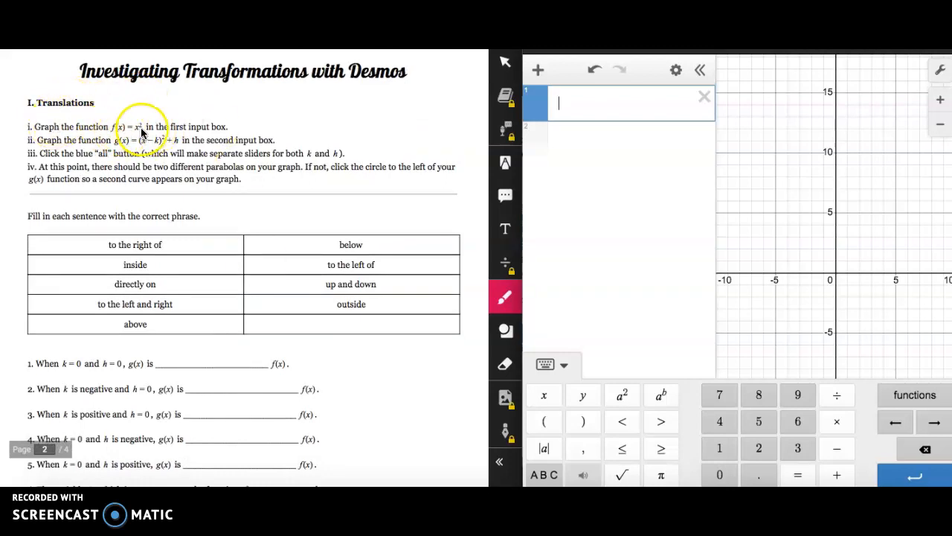
Graph the function f(x) = x^2 in the first expression
click(594, 105)
text(f(x) = x)
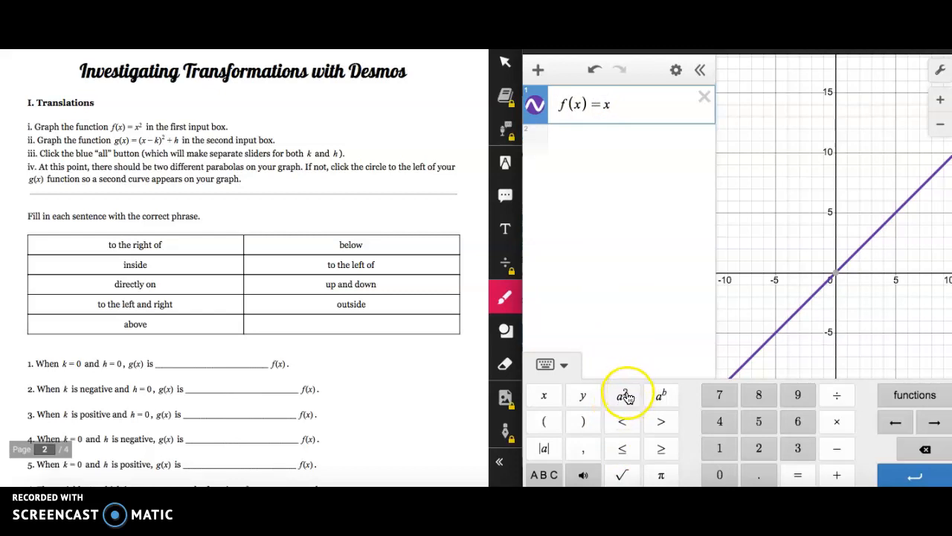
click(624, 104)
text(^)
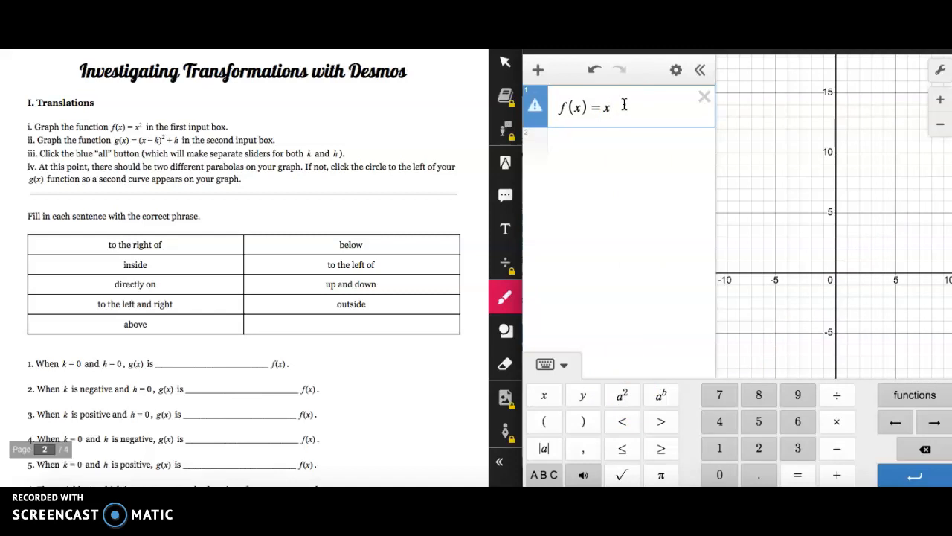
text(2)
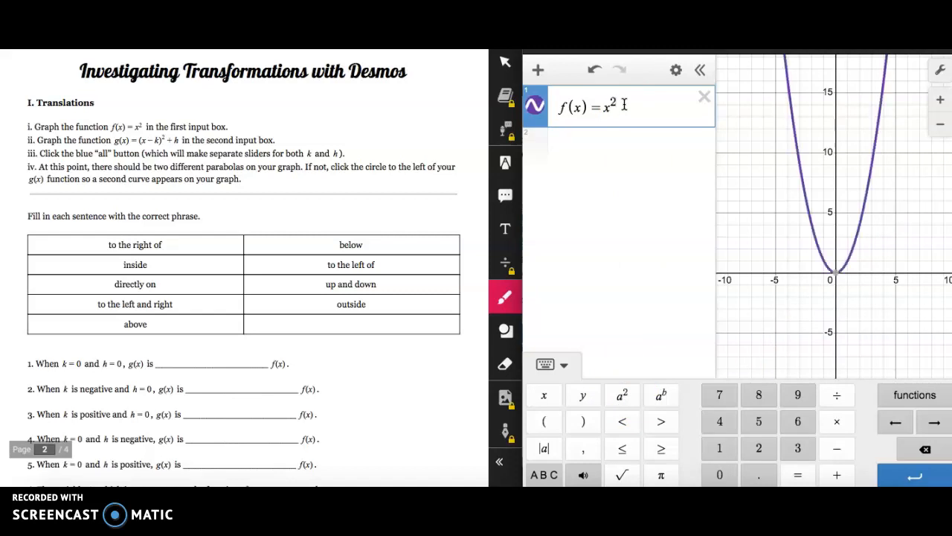
Enter g(x) = (x − k)^2 + h as the second expression and add sliders for both k and h
click(602, 144)
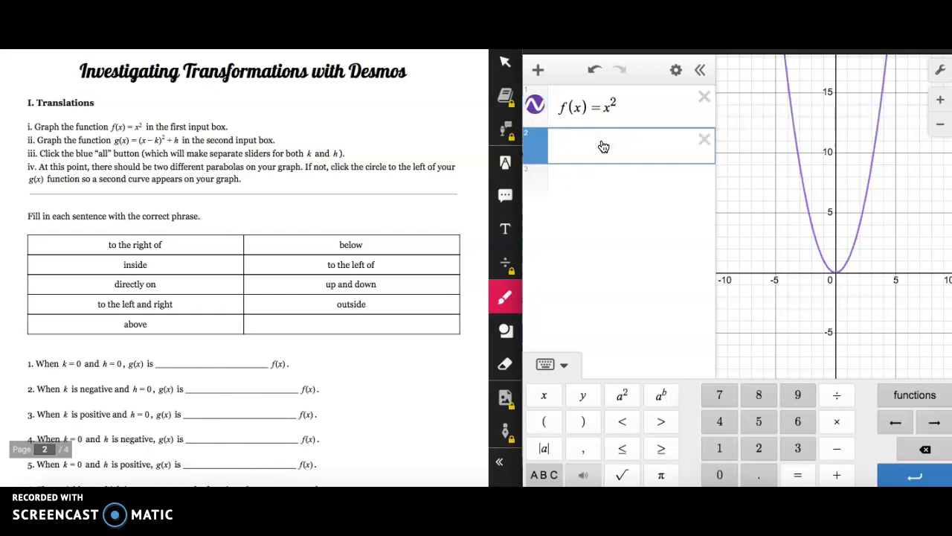
text(g(x)=)
text((x-k))
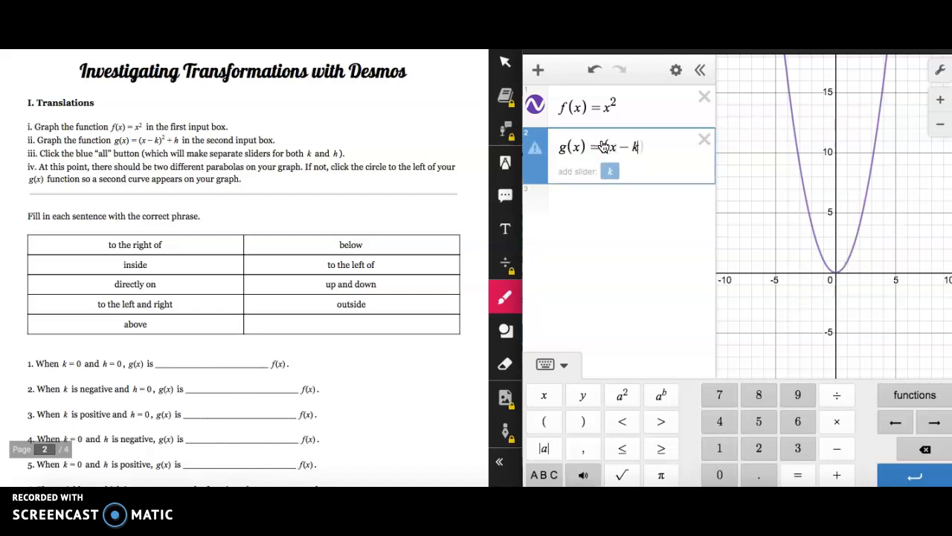
text(^2)
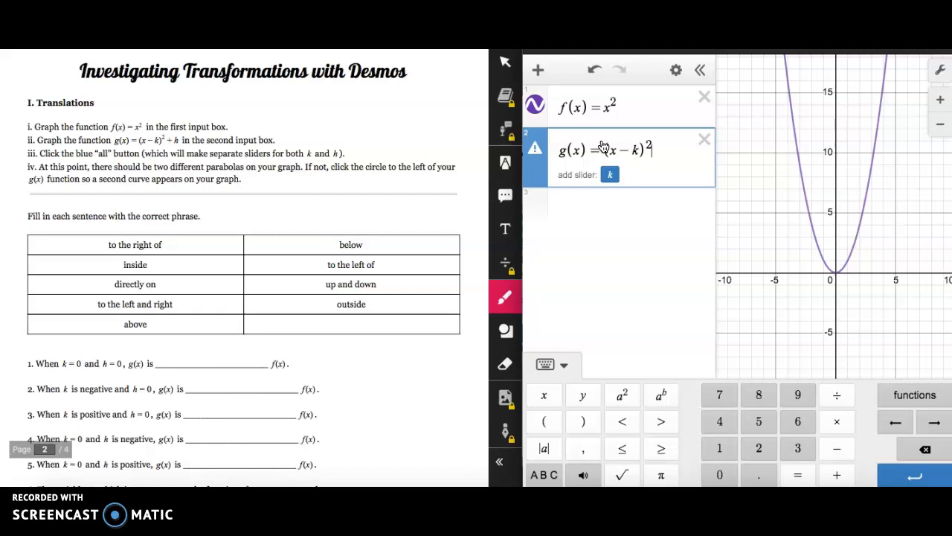
text(+h)
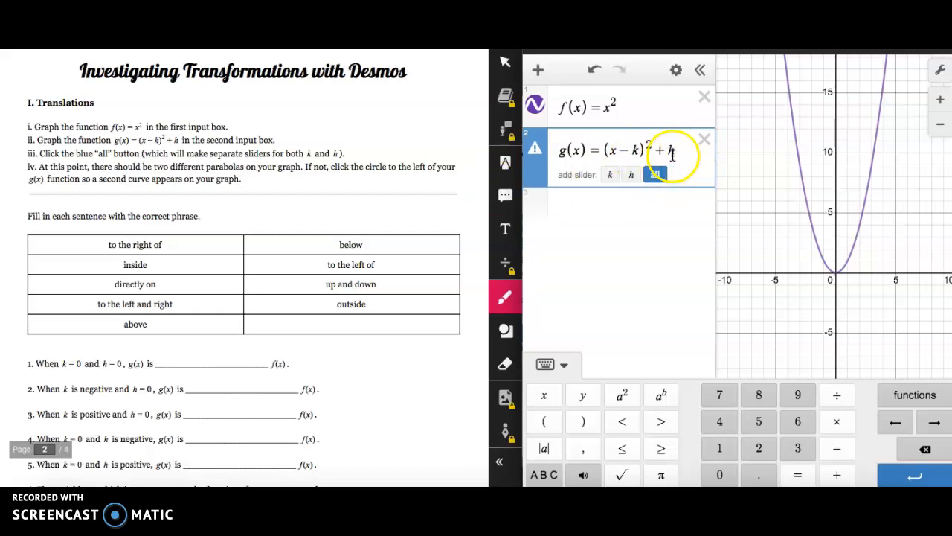
click(656, 176)
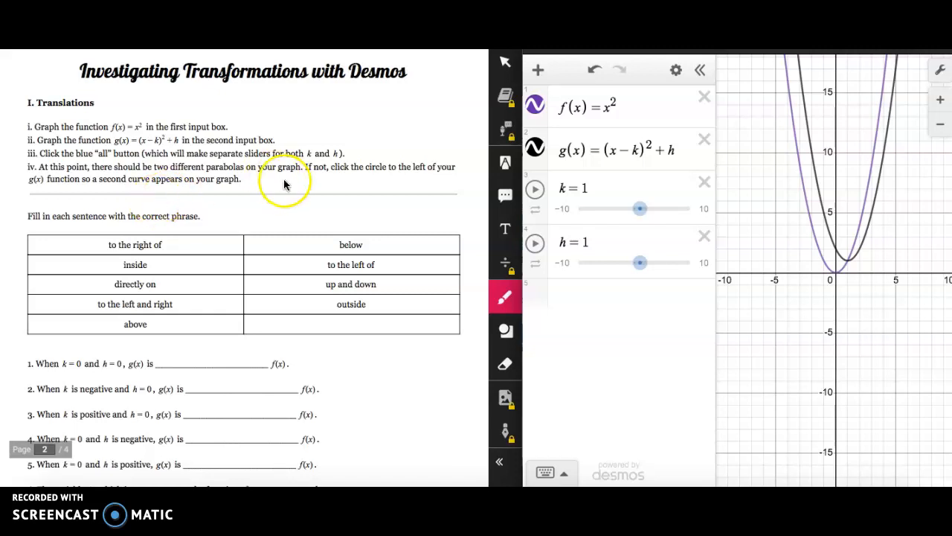
Set both the k and h sliders to 0 for the worksheet's first fill-in sentence
scroll(164, 305, down, 3)
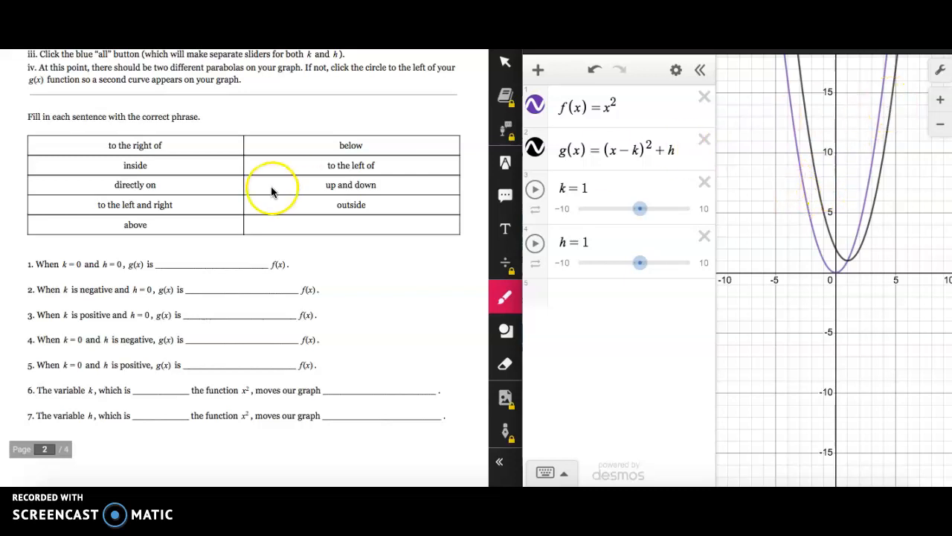
scroll(194, 227, down, 2)
scroll(194, 227, up, 1)
scroll(195, 228, down, 1)
scroll(194, 228, up, 1)
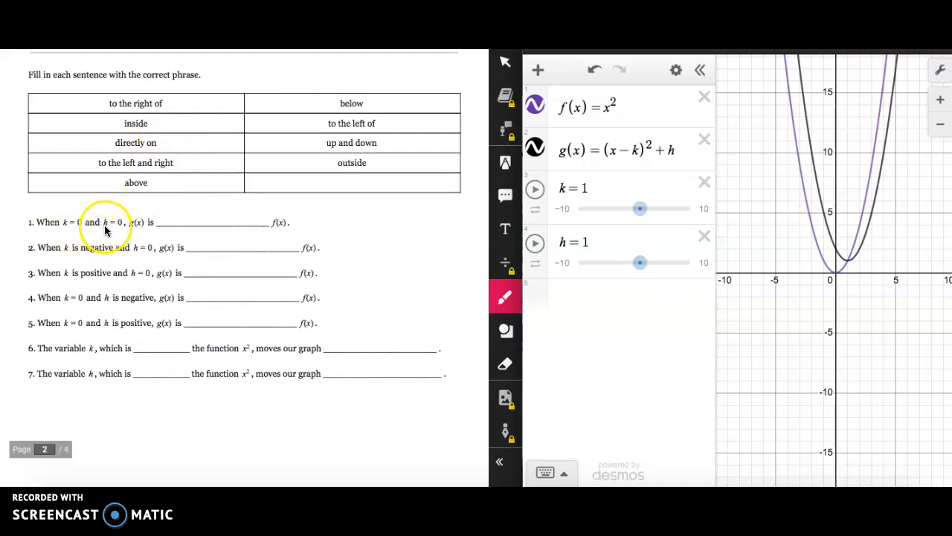
drag(645, 212, 637, 212)
drag(642, 261, 635, 261)
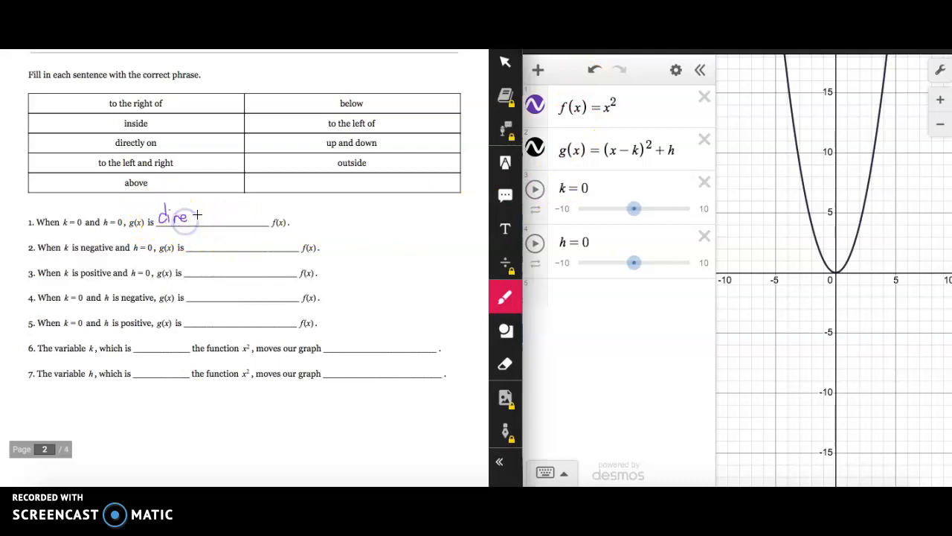
Handwrite "directly on" in the blank of sentence 1 and cross that phrase off the phrase table
drag(250, 214, 253, 218)
drag(111, 144, 170, 145)
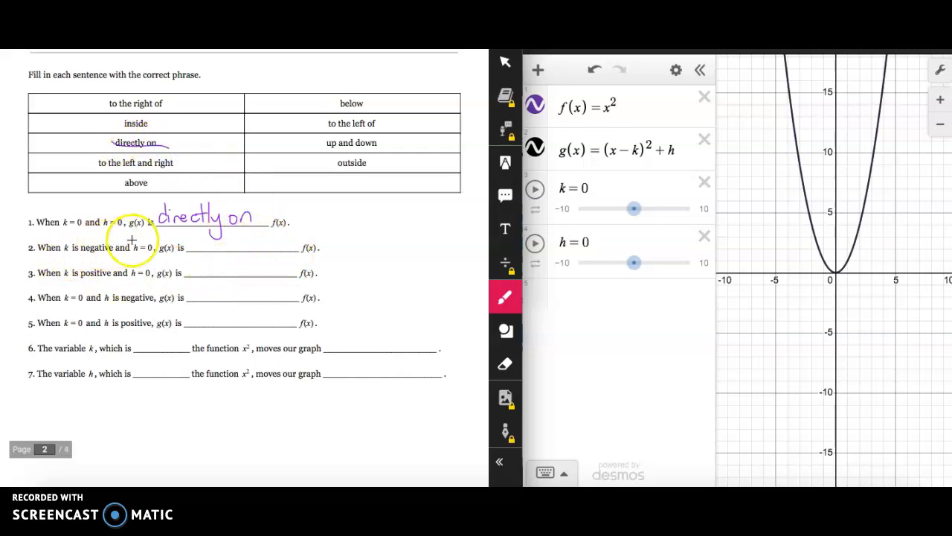
Set k to −3.6 and answer sentence 2 with "to the left of", crossing that phrase off the table
click(635, 212)
drag(634, 212, 615, 214)
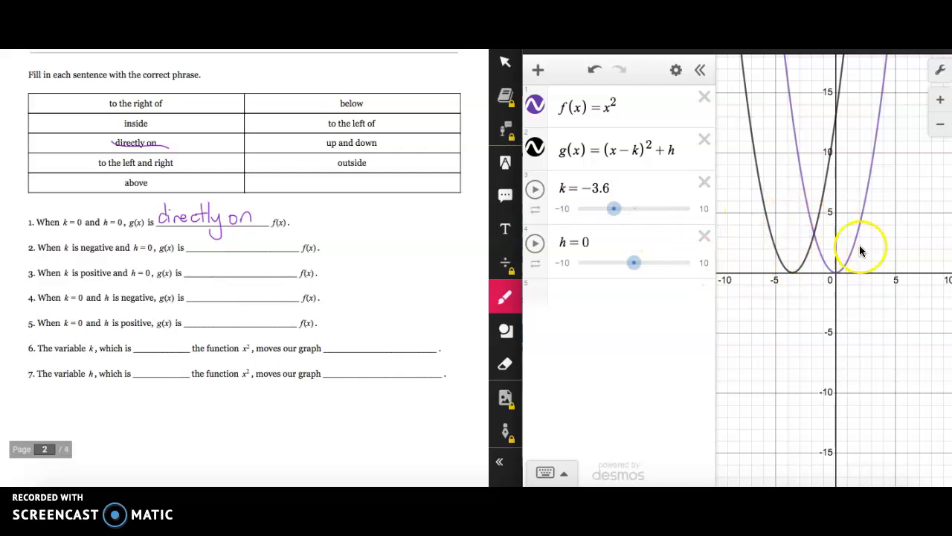
drag(196, 236, 196, 239)
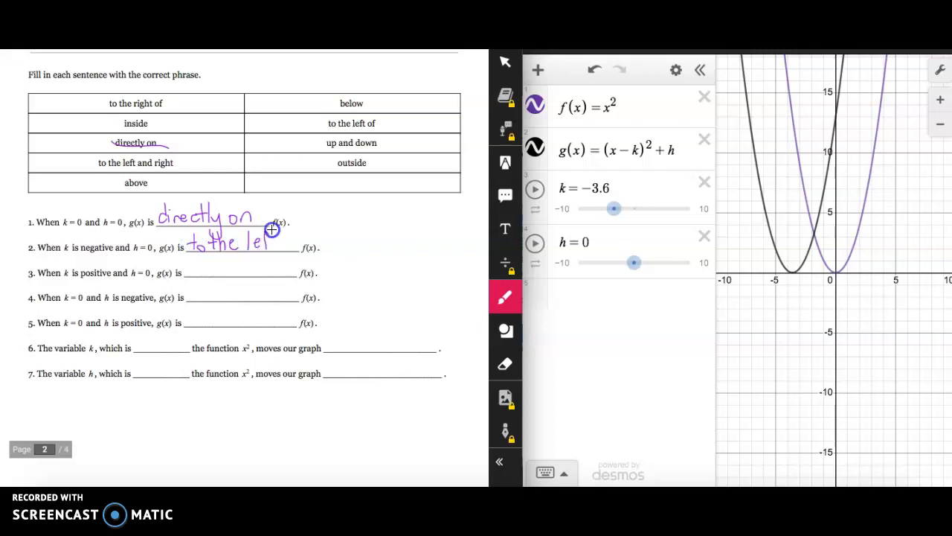
drag(296, 236, 296, 250)
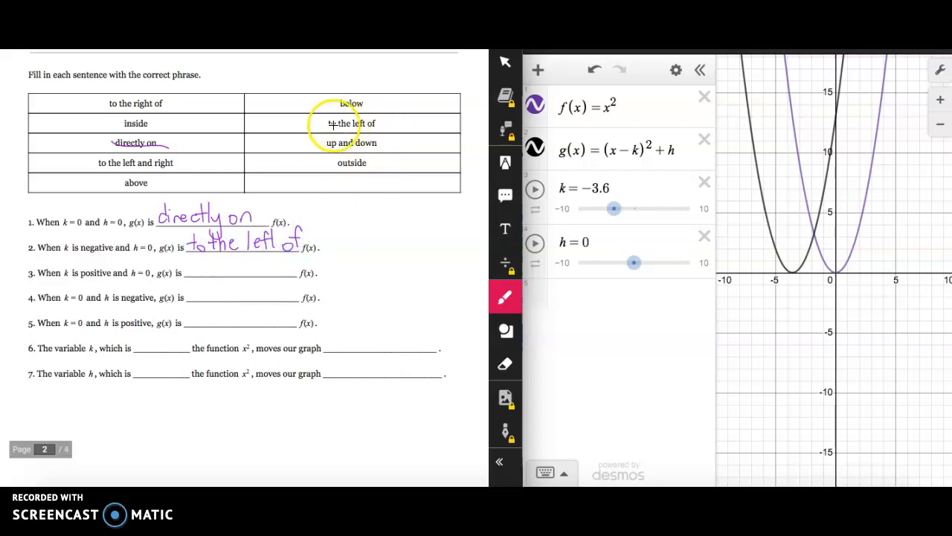
drag(377, 123, 379, 123)
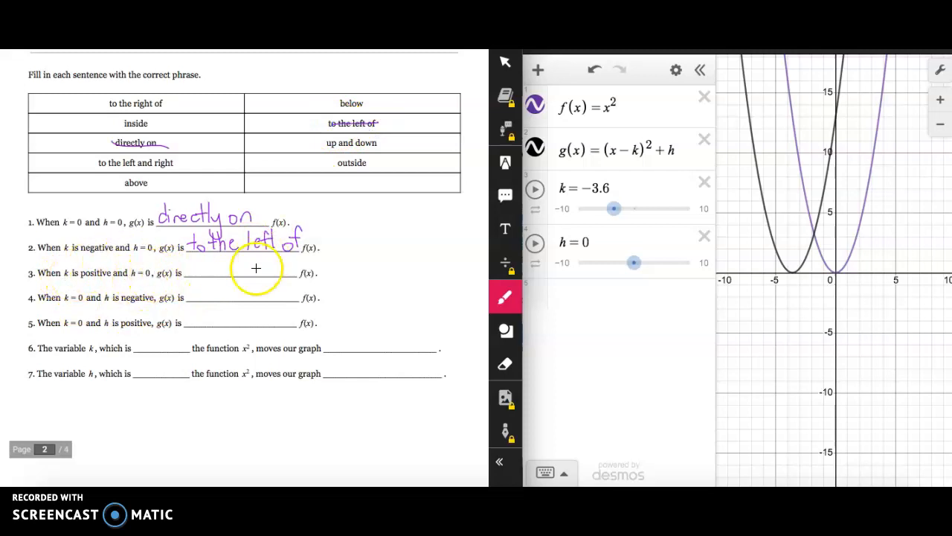
Set k to 2.6 and answer sentence 3 with "to the right of", crossing that phrase off the table
drag(613, 209, 646, 212)
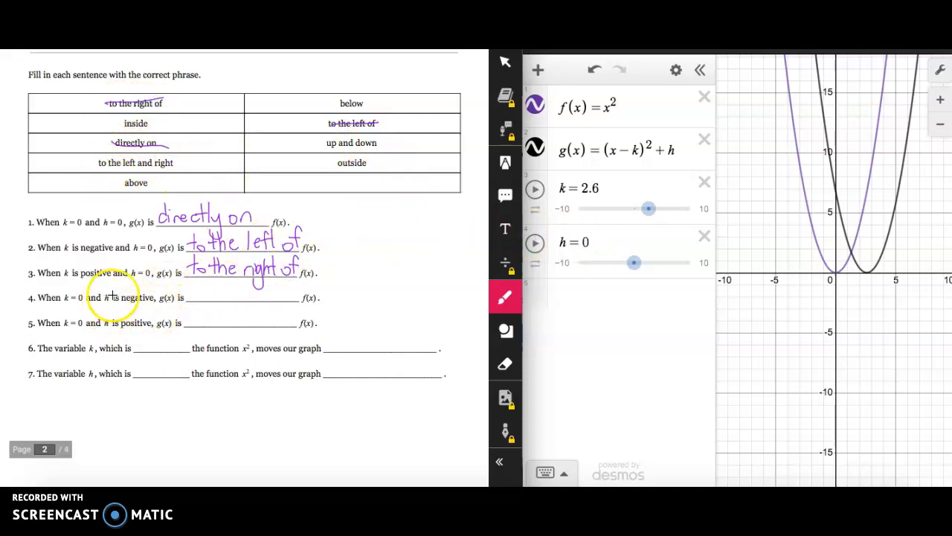
Set k to 0 and h to −4.5, and answer sentence 4 with "below", crossing it off the table
click(637, 211)
drag(654, 214, 639, 214)
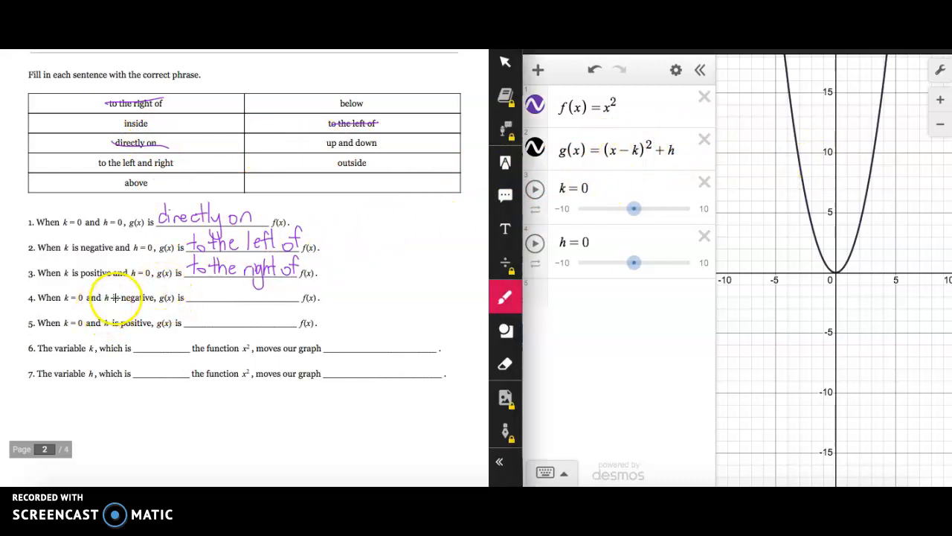
drag(636, 269, 608, 265)
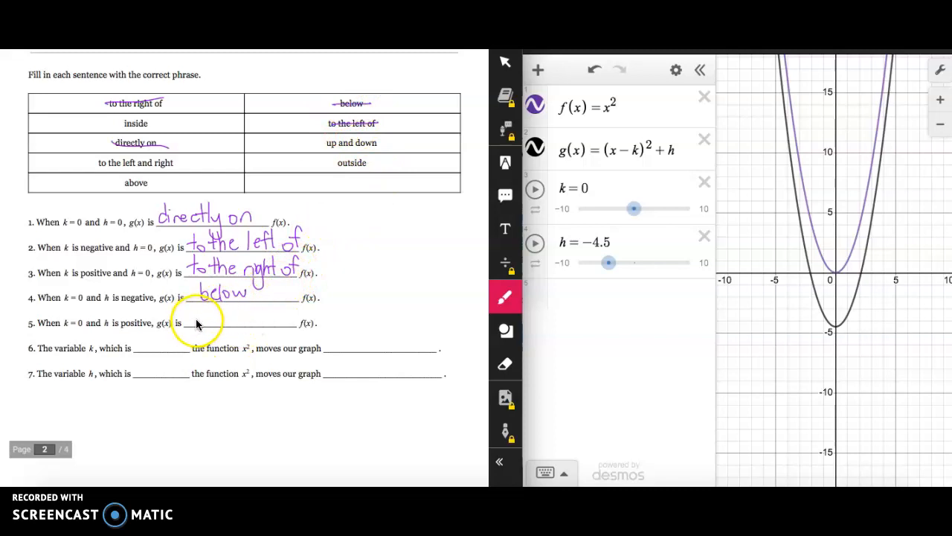
Set h to 3.2 and answer sentence 5 with "above", crossing that phrase off the table
drag(609, 264, 653, 263)
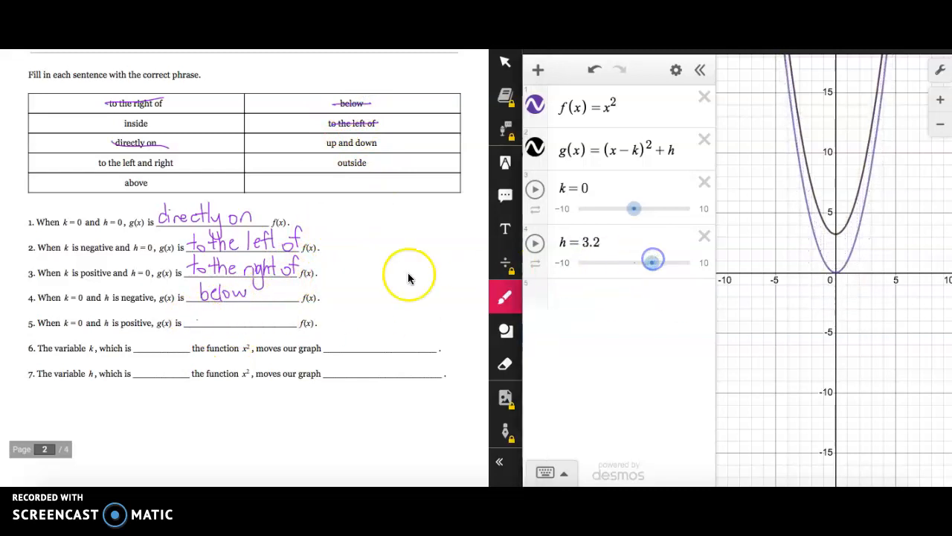
click(203, 320)
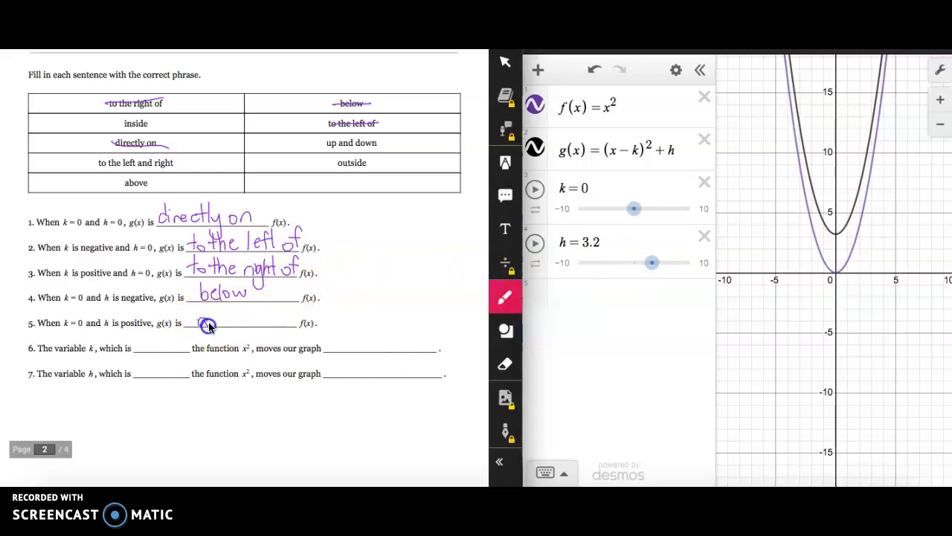
drag(250, 315, 256, 318)
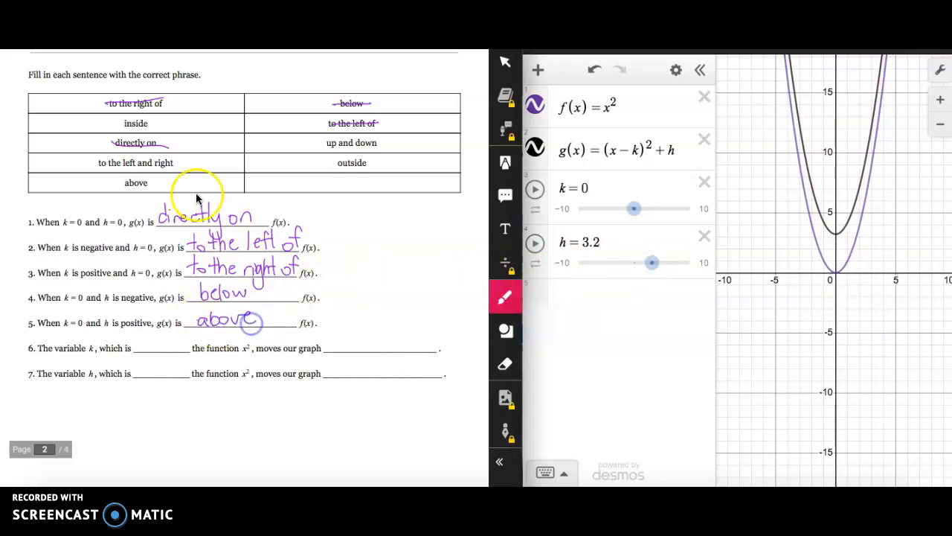
drag(124, 183, 147, 182)
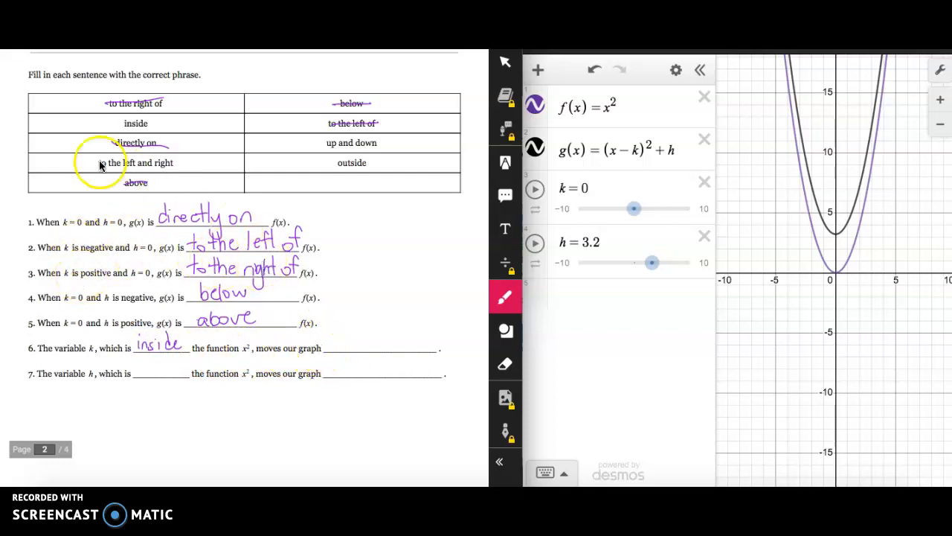
Complete sentence 6 with "inside" and "left and right", and sentence 7 with "outside" and "up and down", crossing the phrases off the table
drag(93, 162, 175, 162)
drag(128, 122, 161, 123)
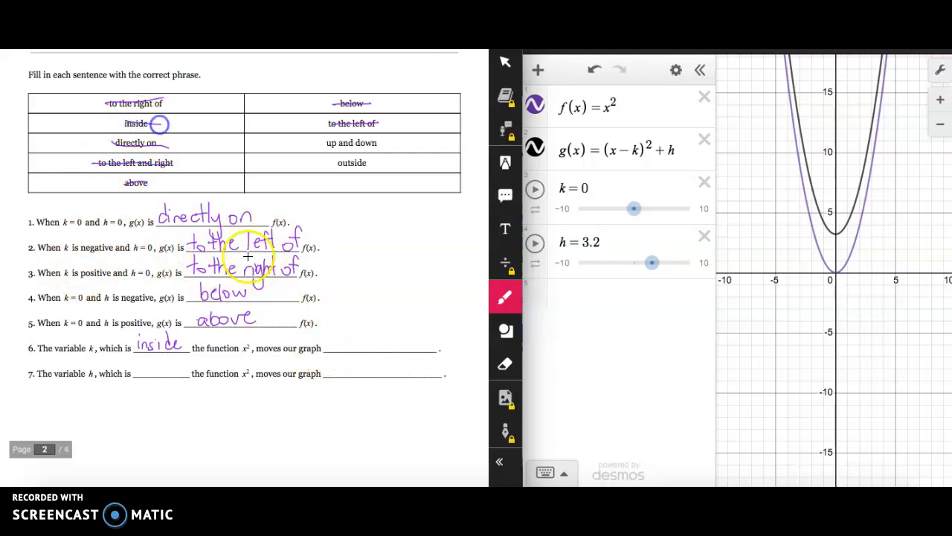
drag(330, 337, 331, 349)
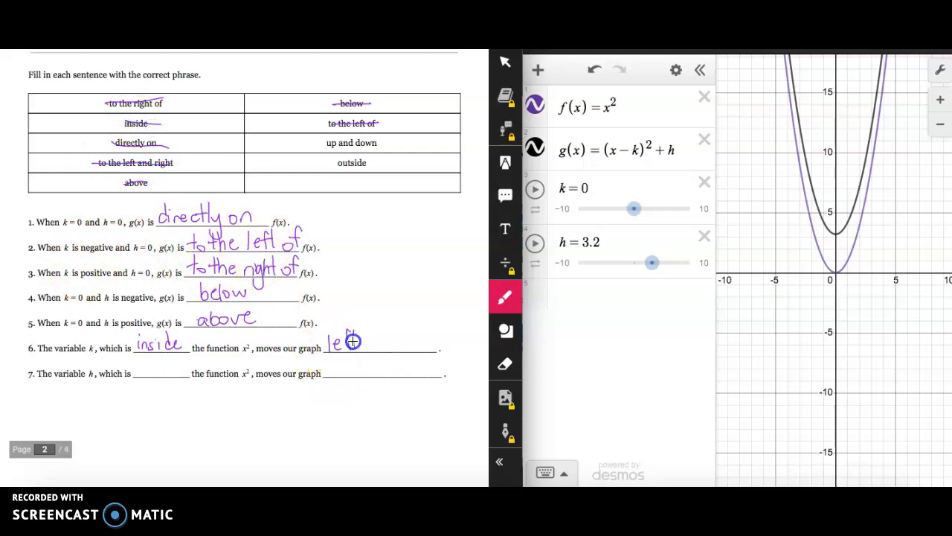
drag(399, 343, 399, 348)
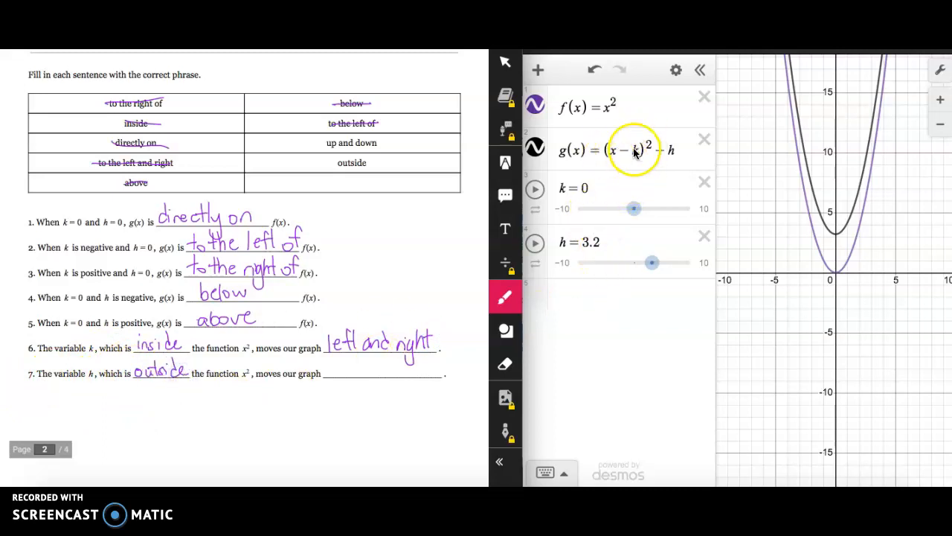
click(331, 368)
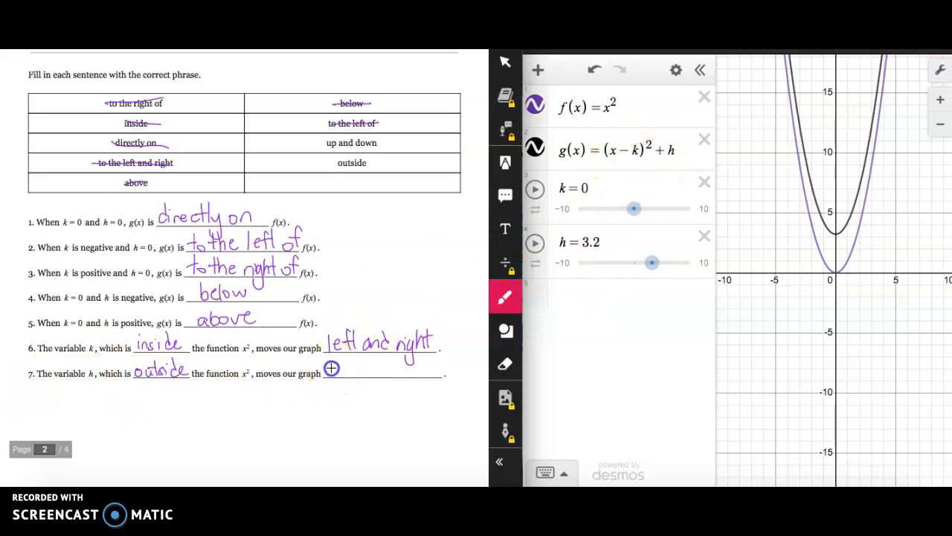
drag(400, 355, 396, 378)
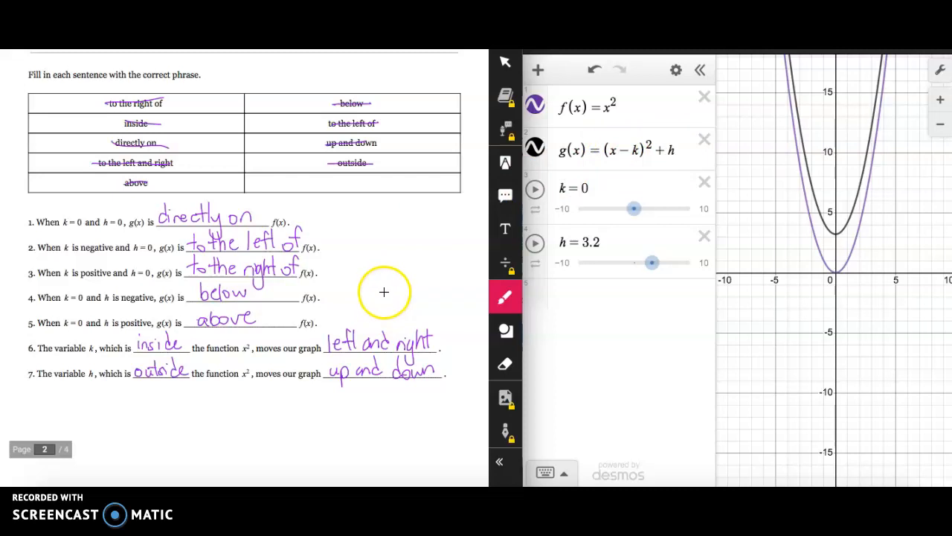
Delete the h and k sliders and the g(x) expression for the Reflections section on page 3
scroll(384, 292, down, 10)
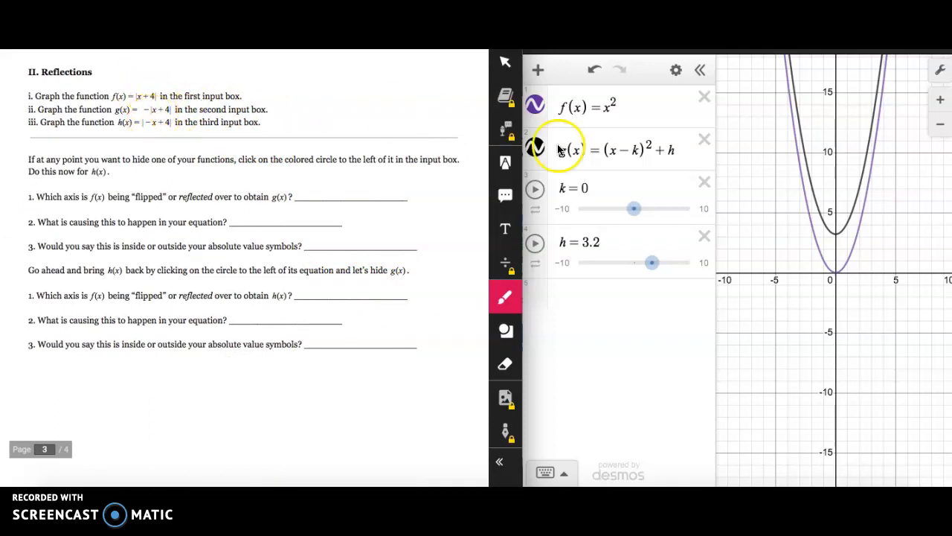
click(705, 236)
click(705, 185)
click(705, 198)
click(705, 140)
Change the first expression to f(x) = |x + 4|
click(656, 114)
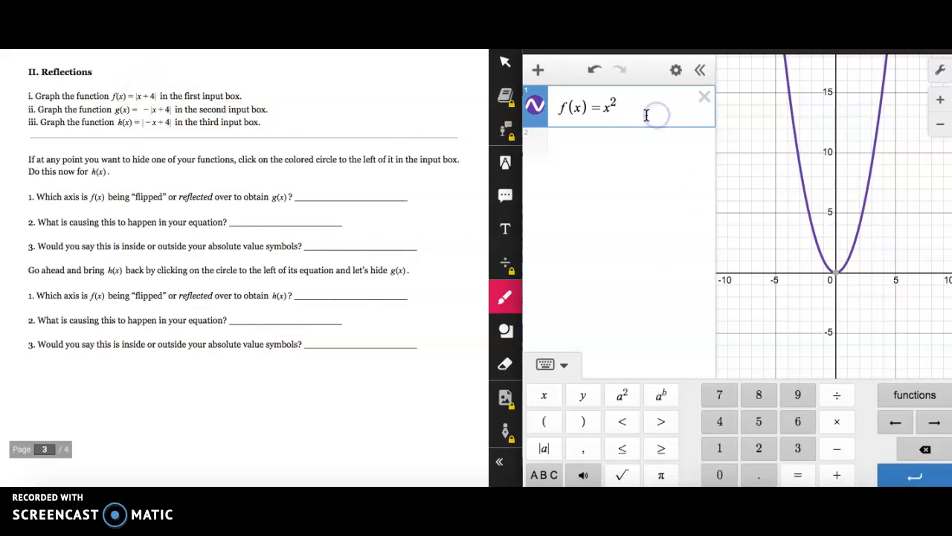
key(BackSpace)
key(BackSpace)
key(BackSpace)
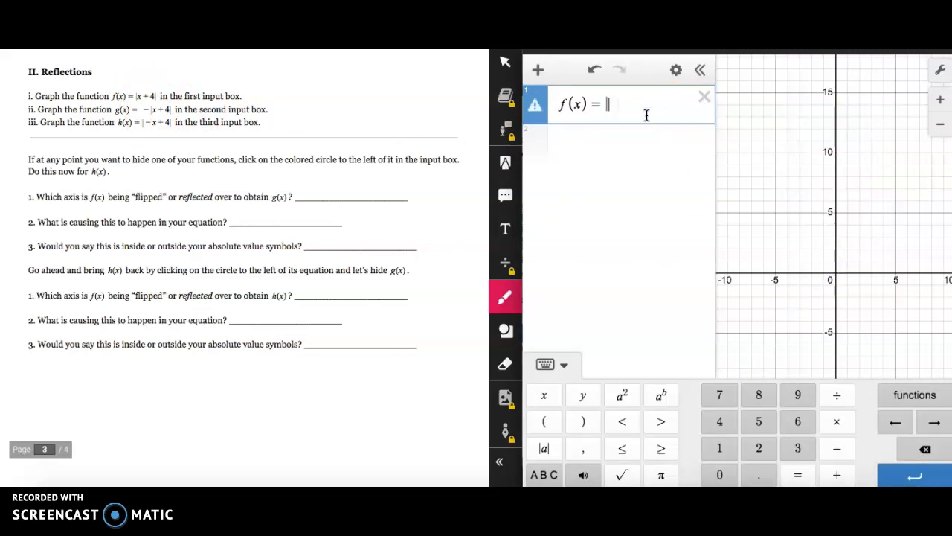
text(|x+4)
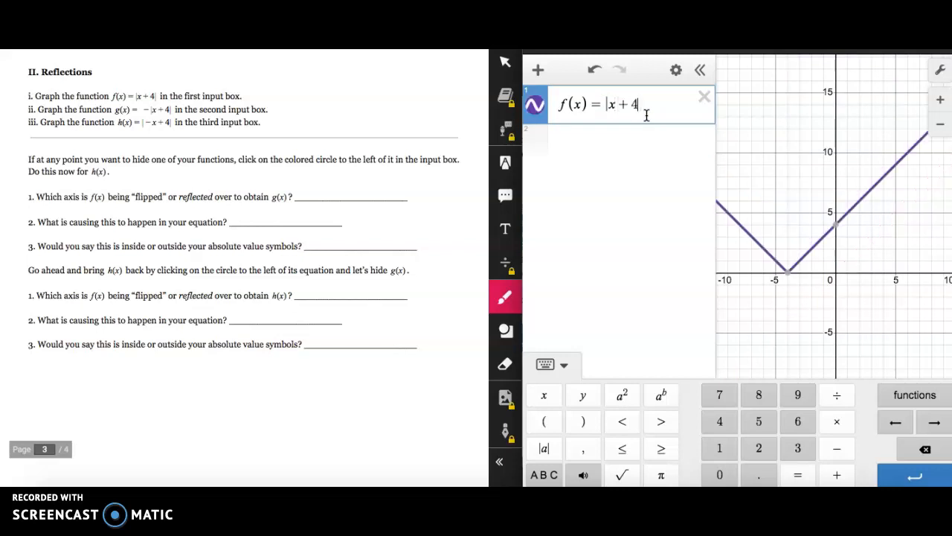
Graph g(x) = −|x + 4| as the second expression
key(Return)
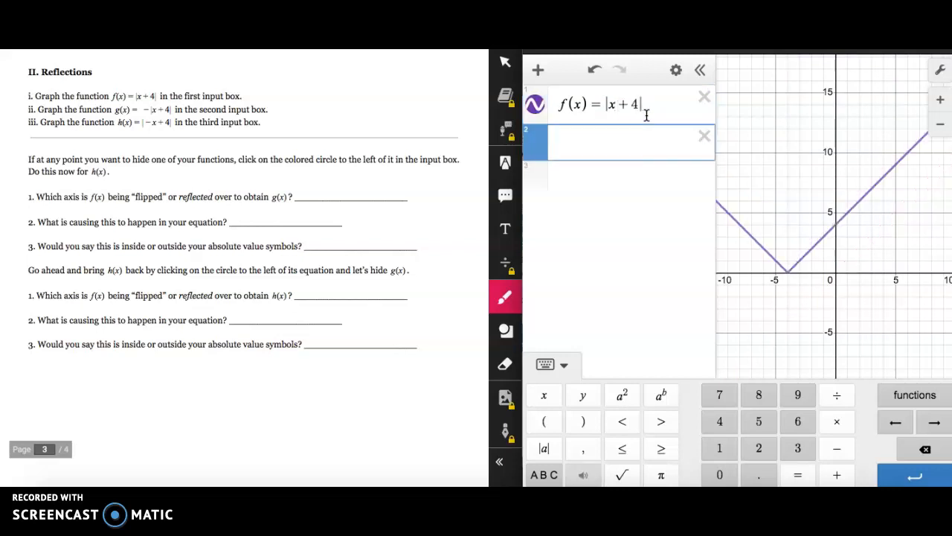
text(g(x)
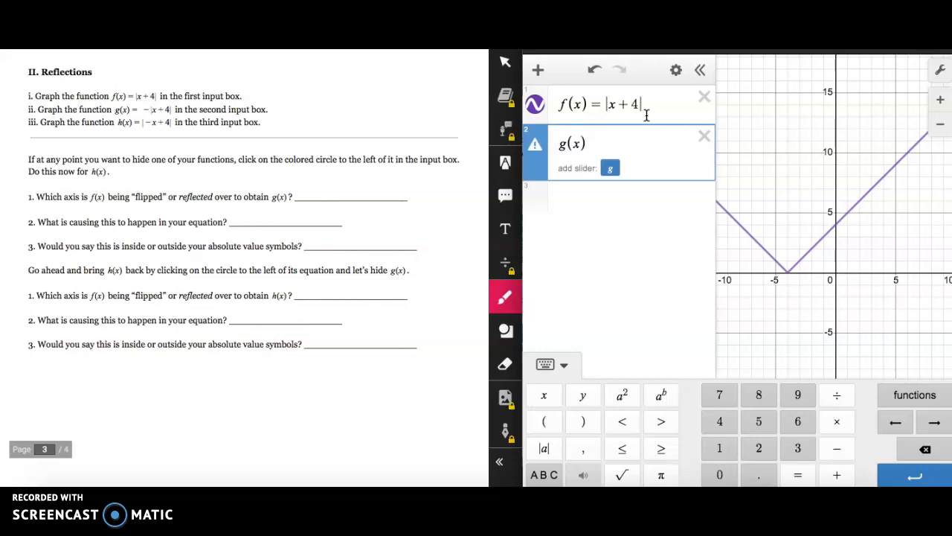
text(=)
text(-|)
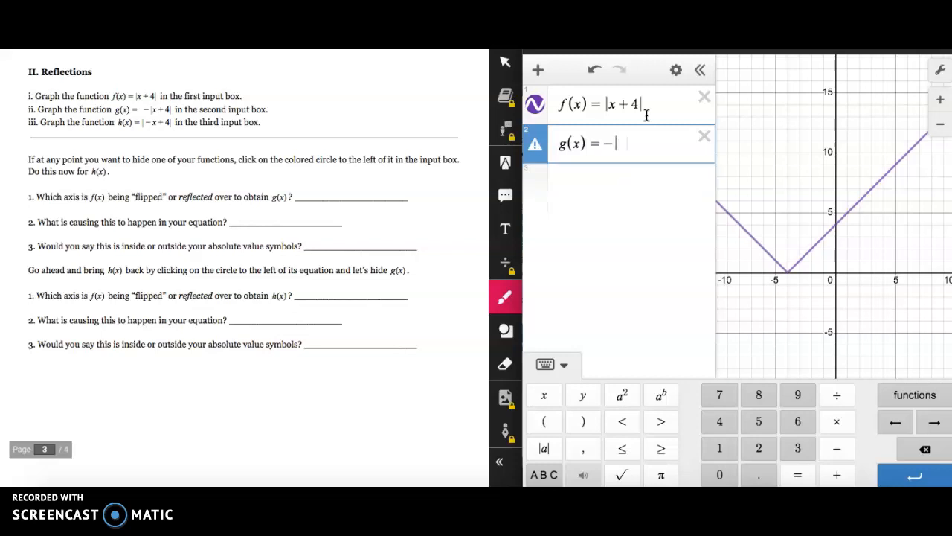
text(x+4)
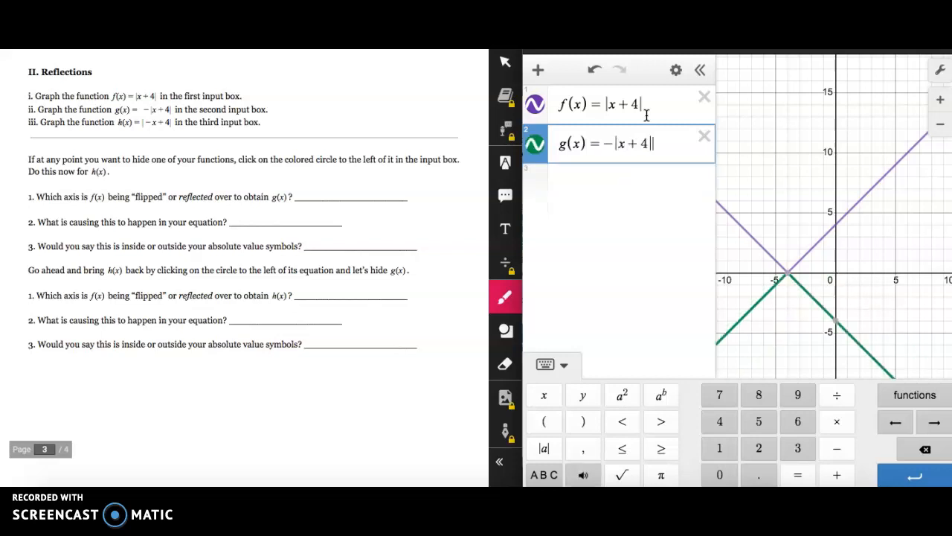
Graph h(x) = |−x + 4| as the third expression
click(645, 188)
text(h)
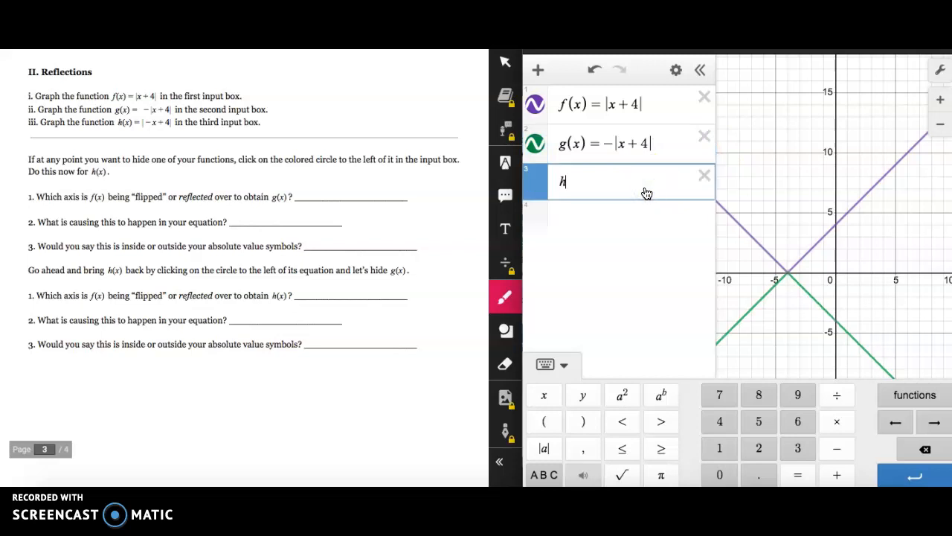
text((x))
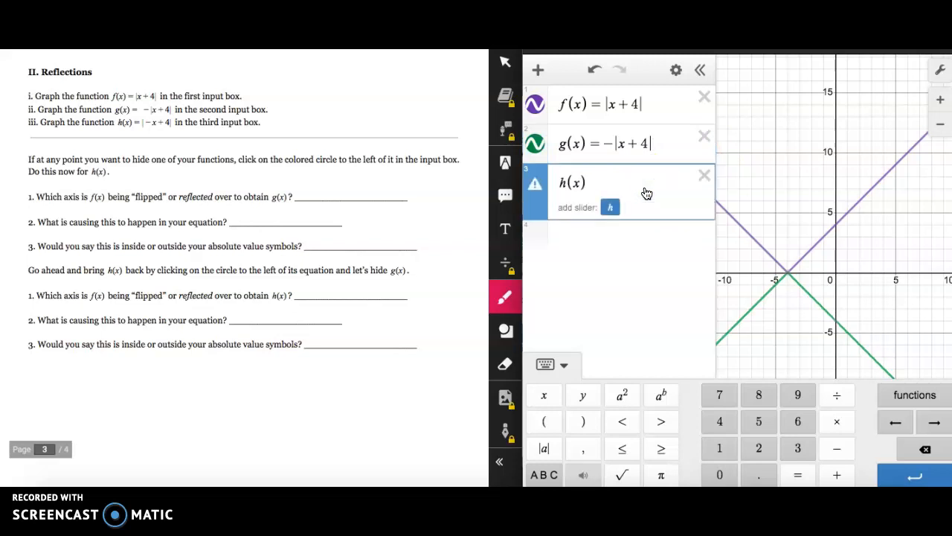
text(|)
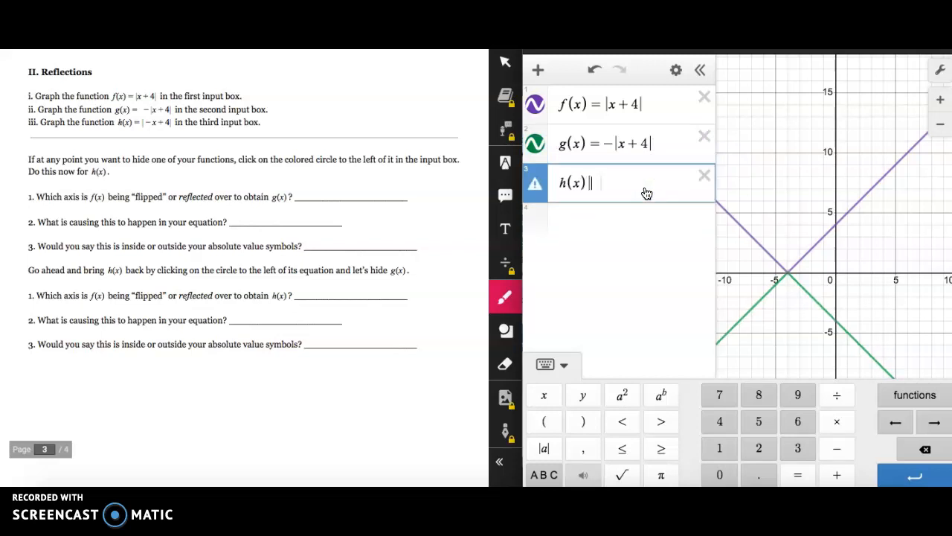
key(BackSpace)
text(=|-x+4)
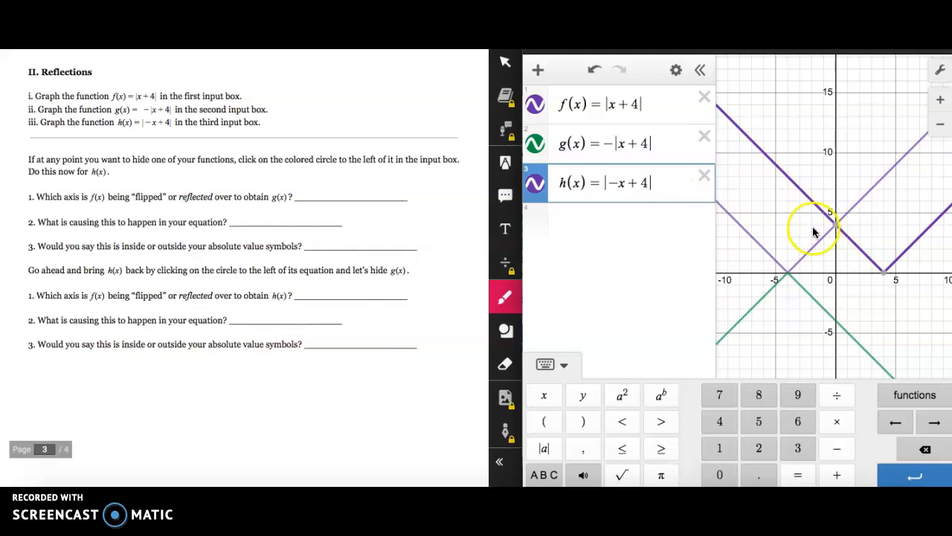
Change the color of the h(x) graph to red
click(675, 71)
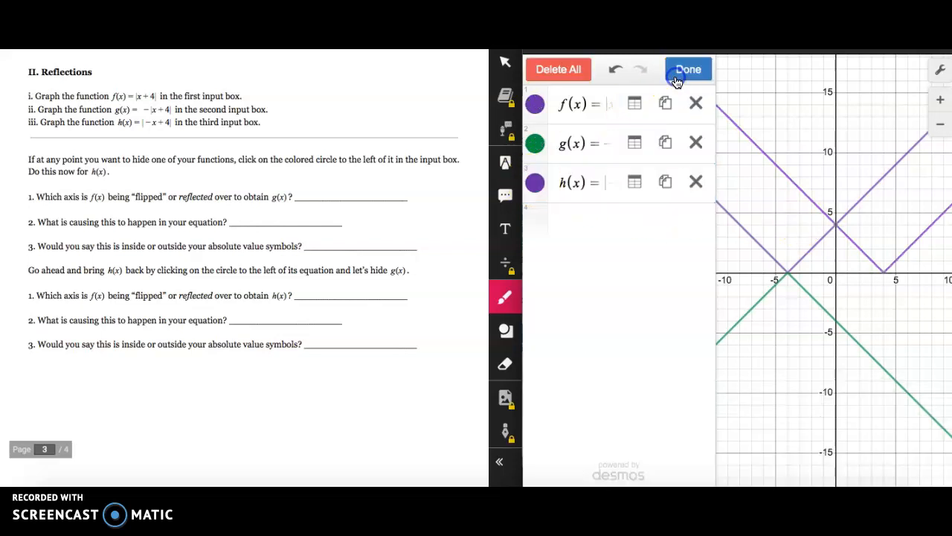
click(535, 183)
click(645, 182)
click(688, 69)
Hide h(x) and handwrite "x-axis" as the answer to question 1 about obtaining g(x)
click(151, 197)
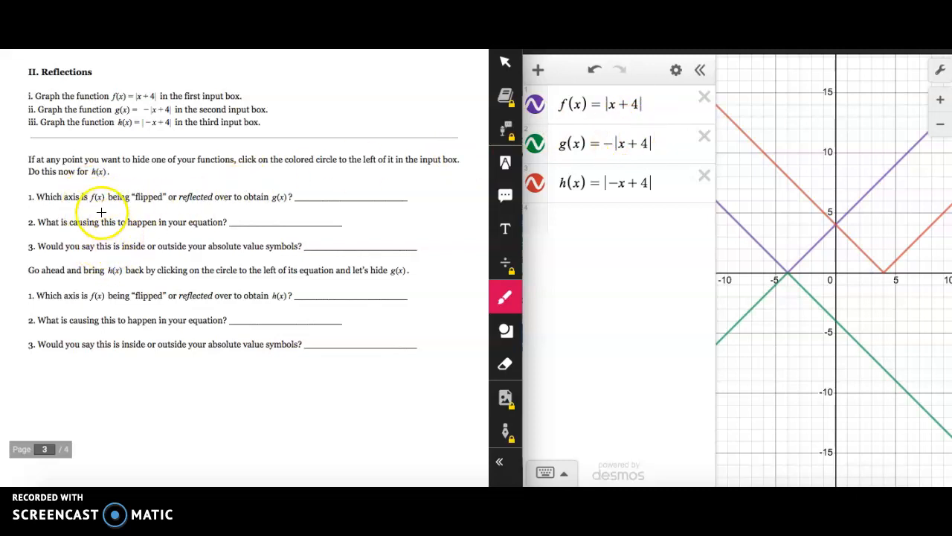
click(537, 184)
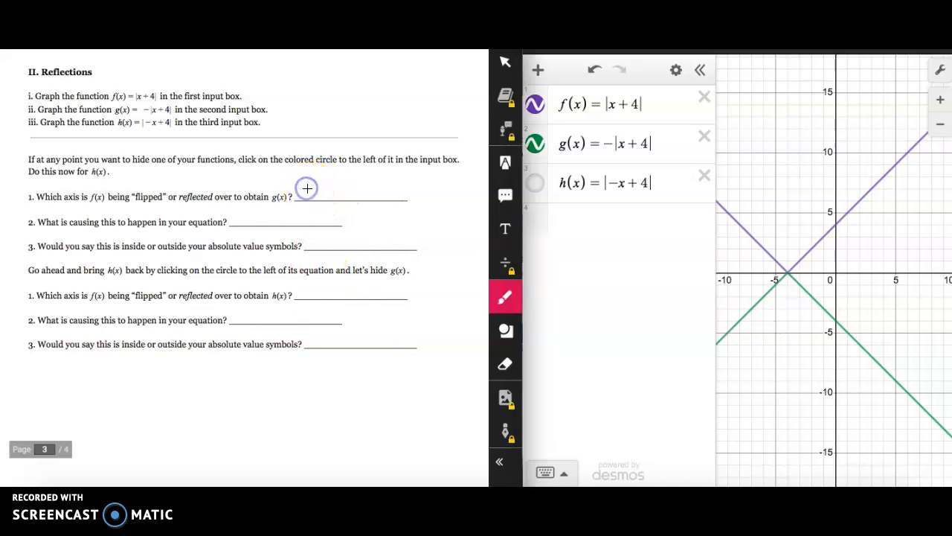
drag(364, 188, 358, 199)
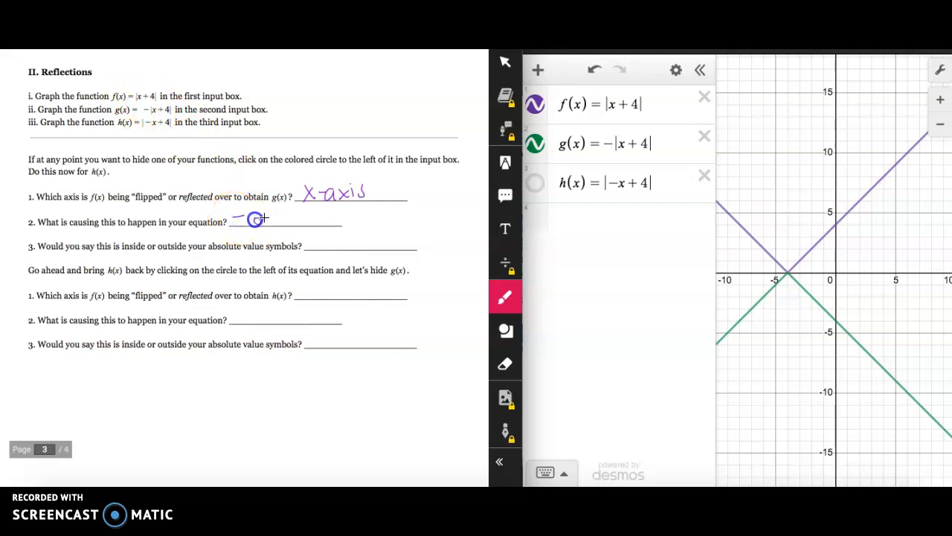
Handwrite "− out front" for question 2 and "outside" for question 3 about g(x)
mouse_move(281, 222)
mouse_down()
mouse_move(310, 212)
mouse_move(294, 220)
mouse_move(339, 224)
mouse_up()
drag(332, 213, 342, 213)
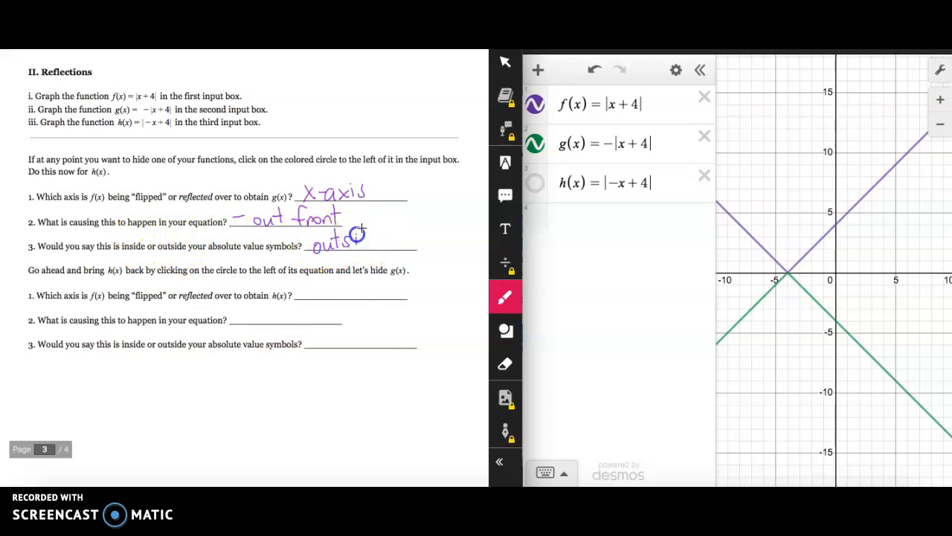
drag(375, 235, 383, 244)
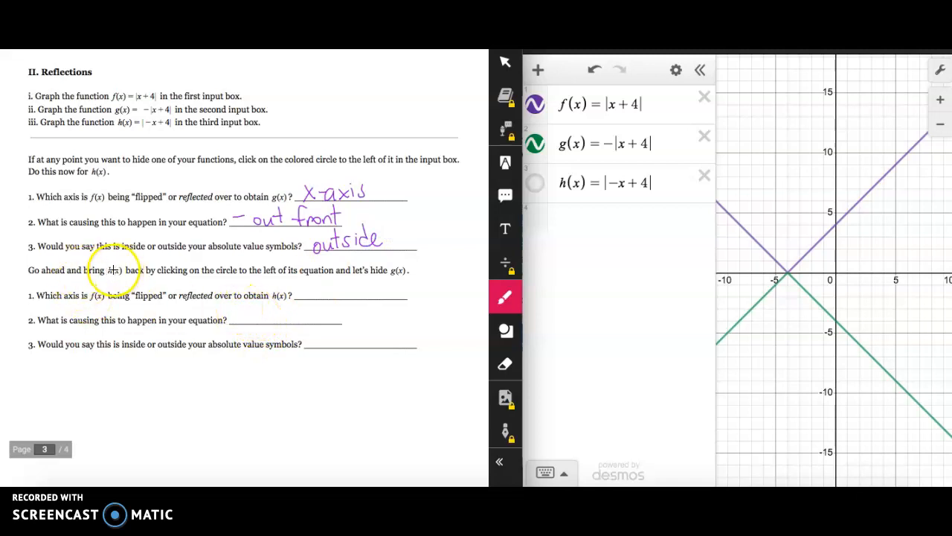
Show h(x), hide g(x), and handwrite "y-axis" for question 1 about obtaining h(x)
click(537, 183)
click(536, 145)
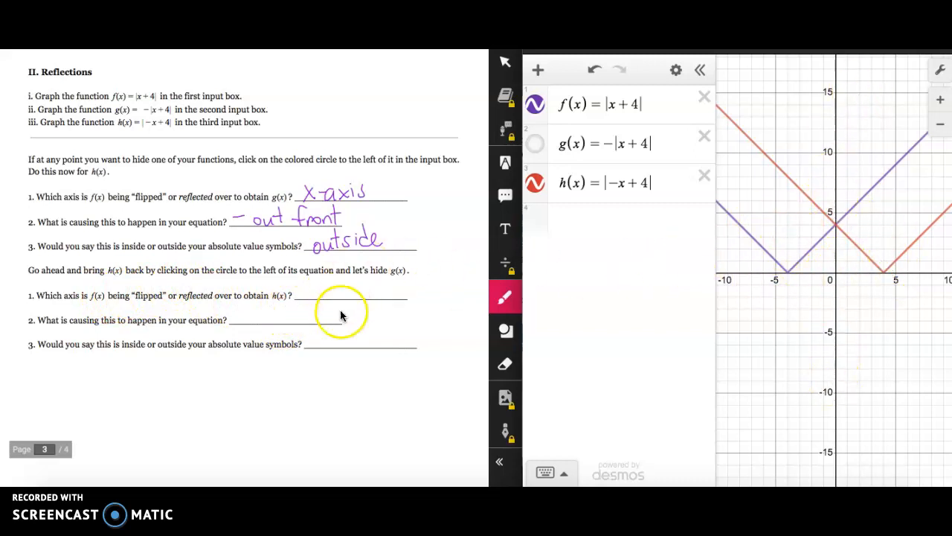
click(314, 296)
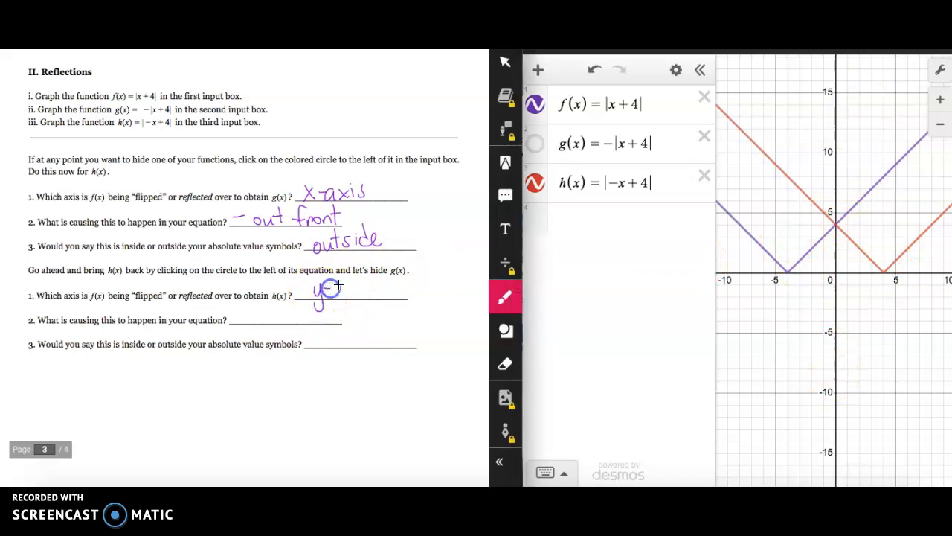
drag(364, 286, 362, 292)
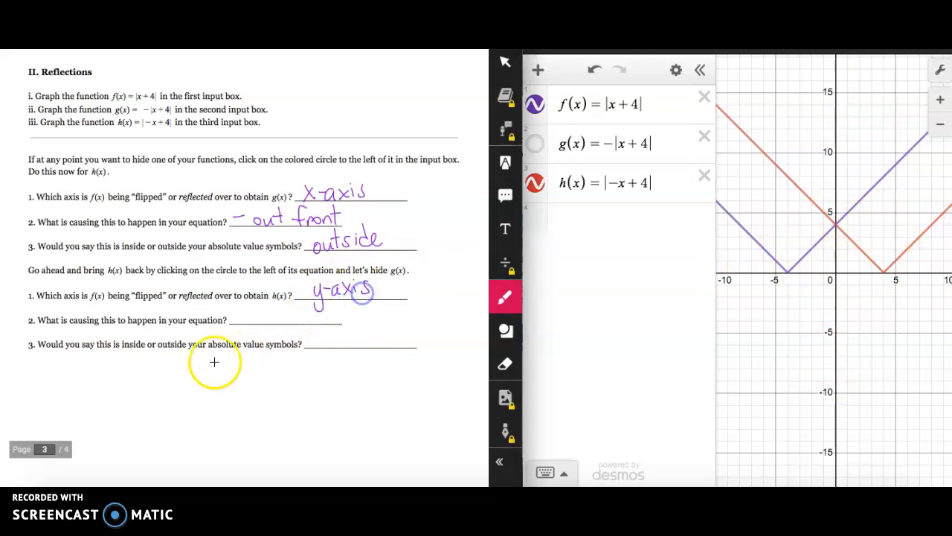
Handwrite "− inside | |" for question 2 and "Inside" for question 3 about h(x)
drag(241, 318, 254, 316)
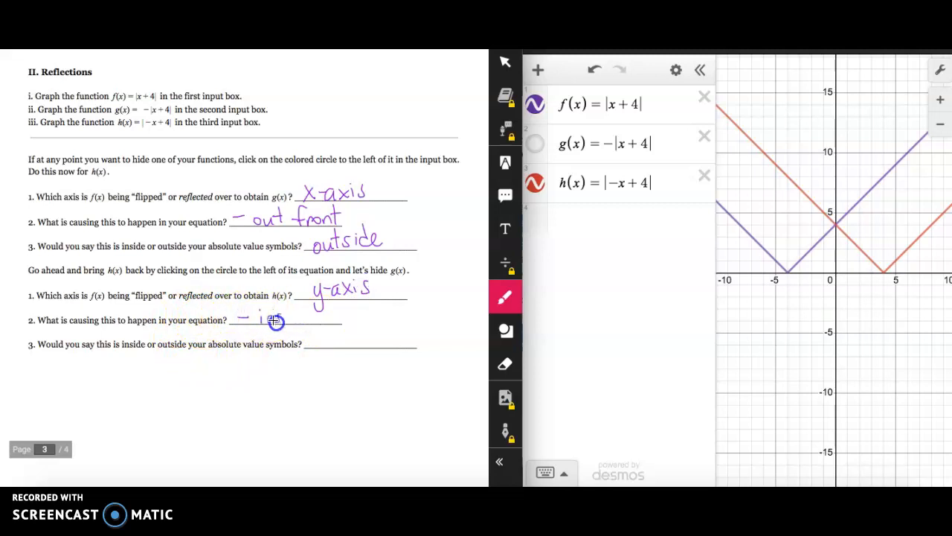
mouse_move(325, 311)
mouse_down()
mouse_move(325, 323)
mouse_move(349, 320)
mouse_up()
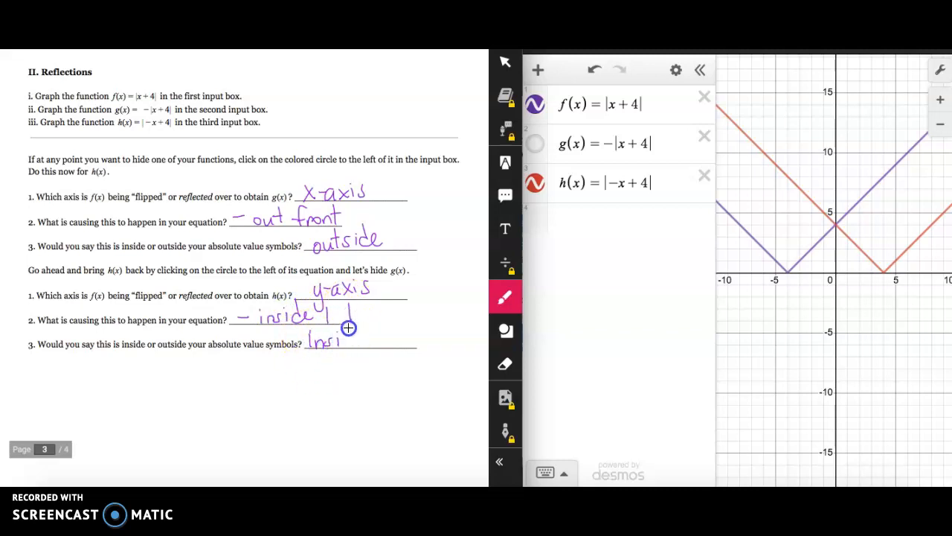
drag(361, 341, 370, 339)
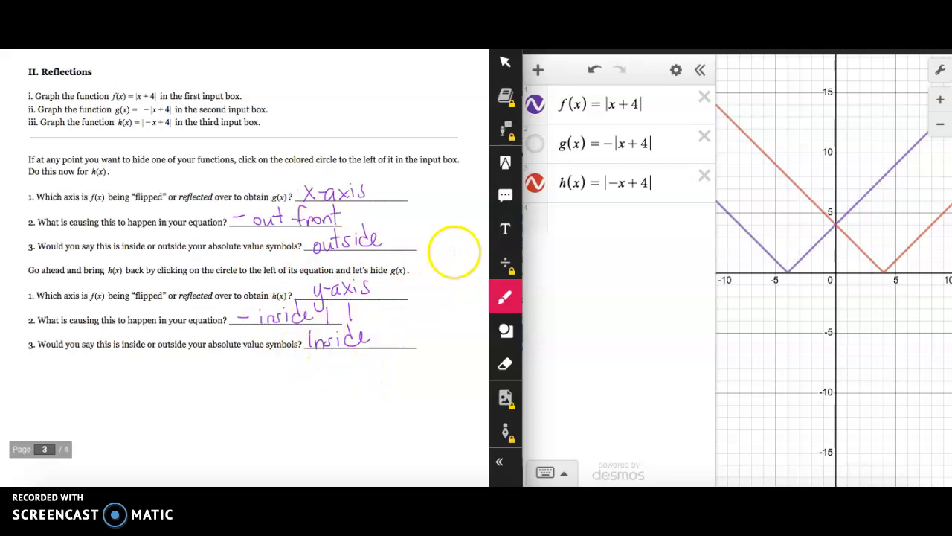
Go to section III, Stretching/Shrinking Functions, of the worksheet and delete the h(x) and g(x) expressions from the graph
scroll(329, 291, down, 5)
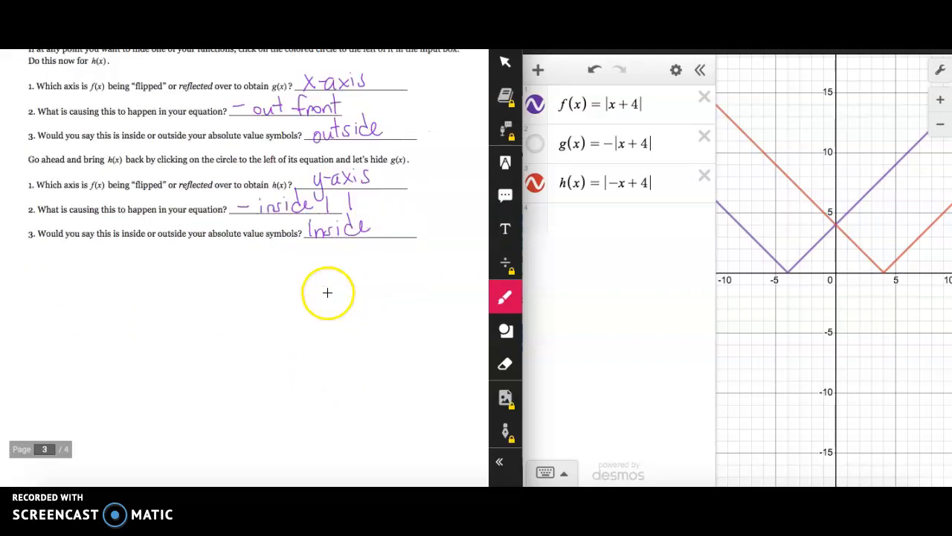
scroll(325, 301, down, 12)
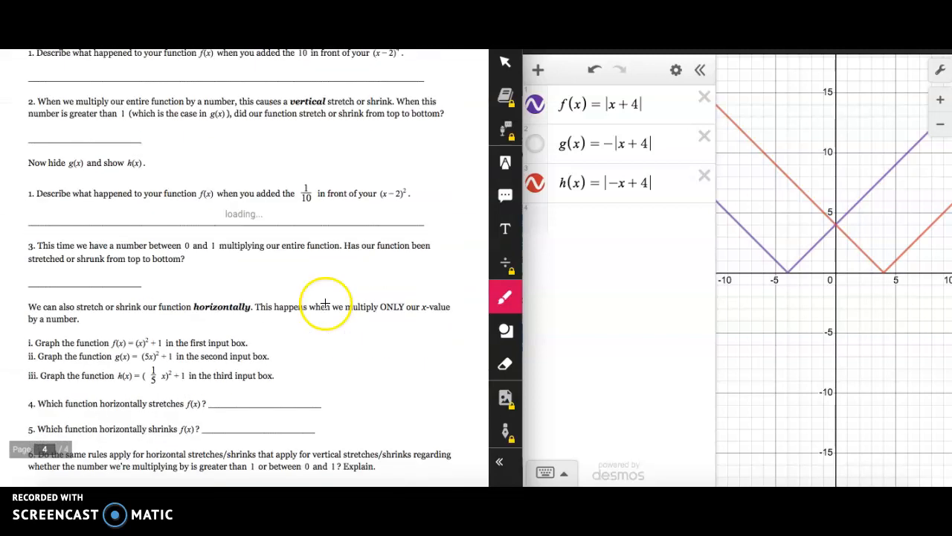
scroll(325, 298, up, 5)
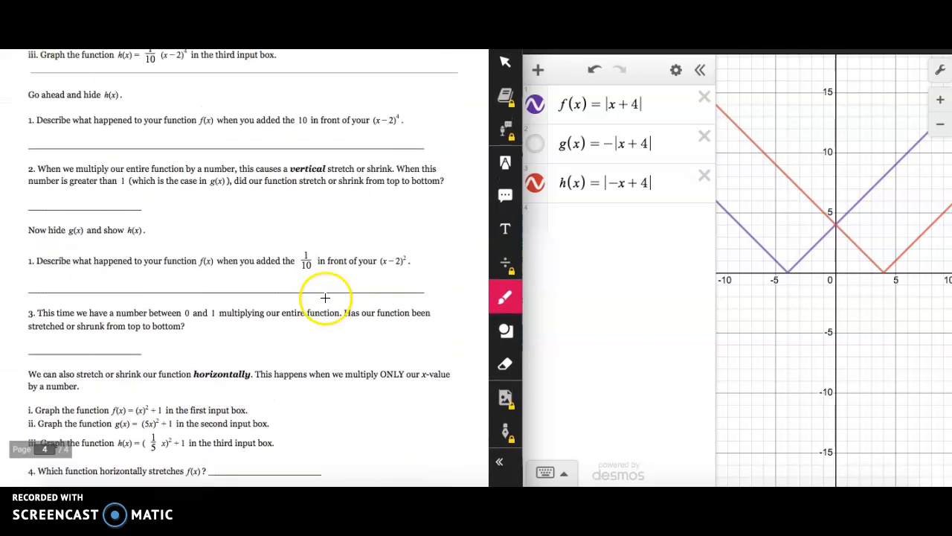
scroll(325, 298, down, 1)
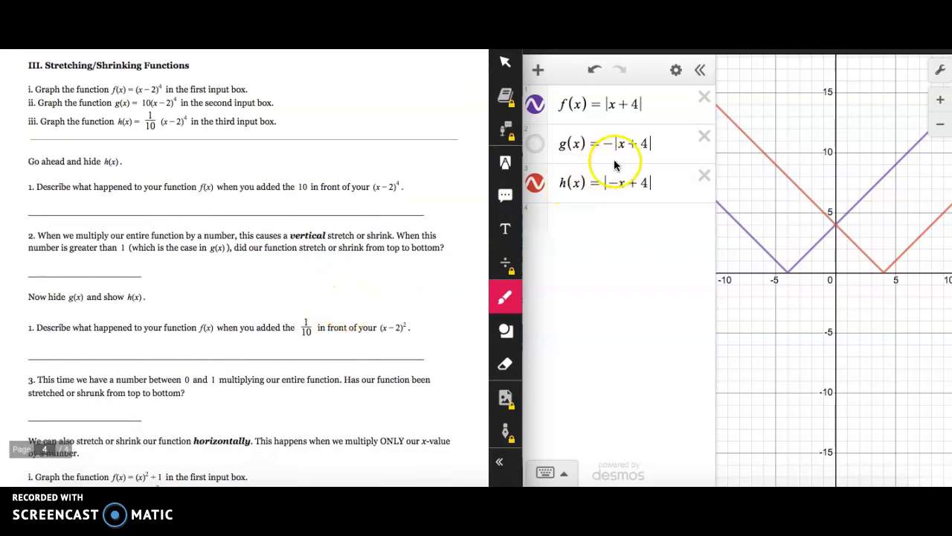
click(704, 174)
click(704, 136)
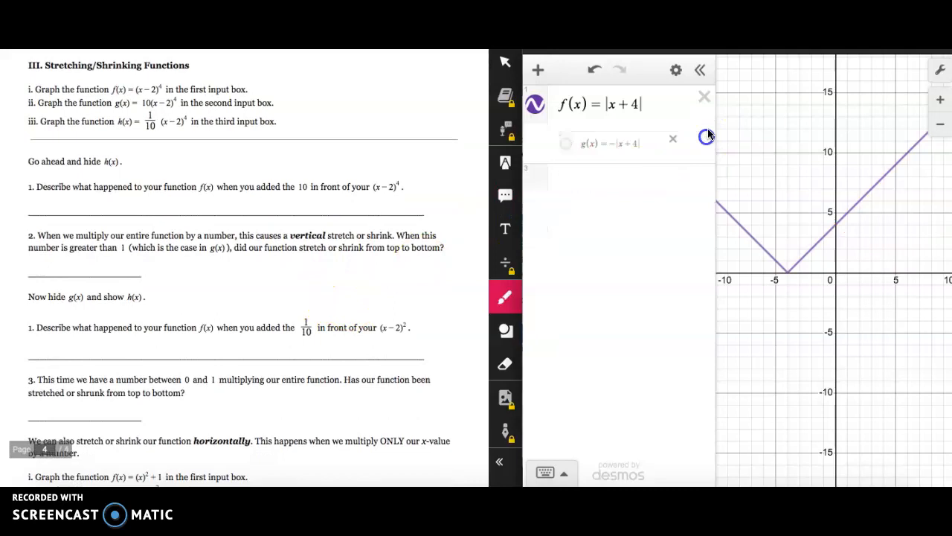
Redefine the first function as f(x) = (x−2)^4
click(665, 104)
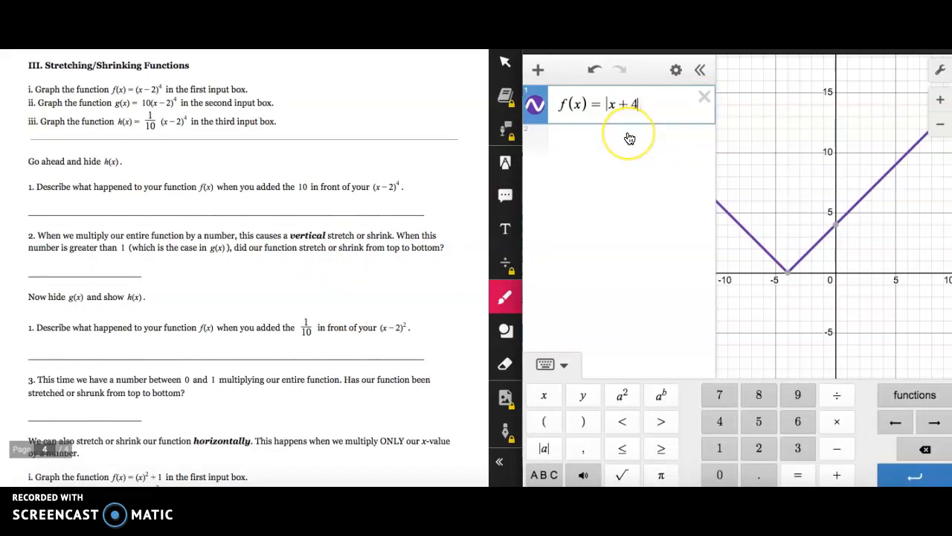
key(BackSpace)
key(BackSpace)
key(BackSpace)
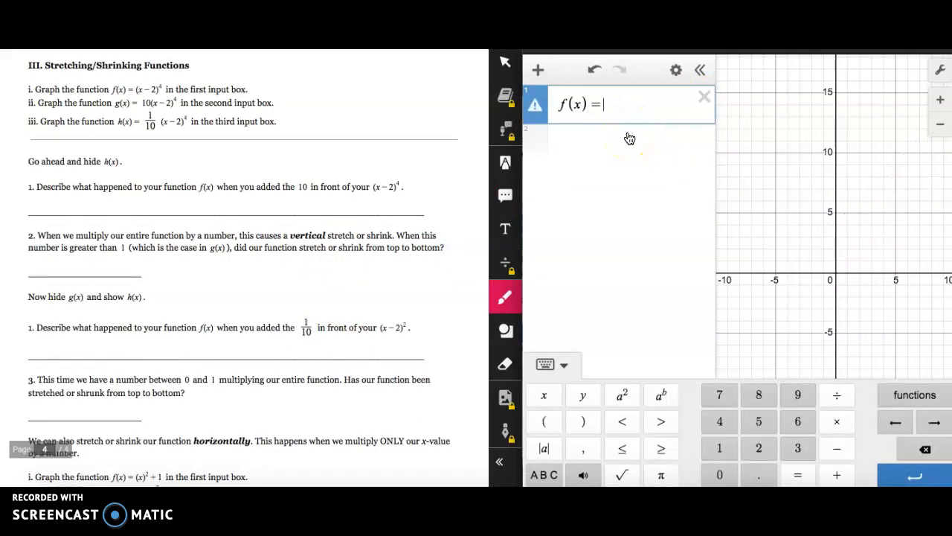
text((x-2)
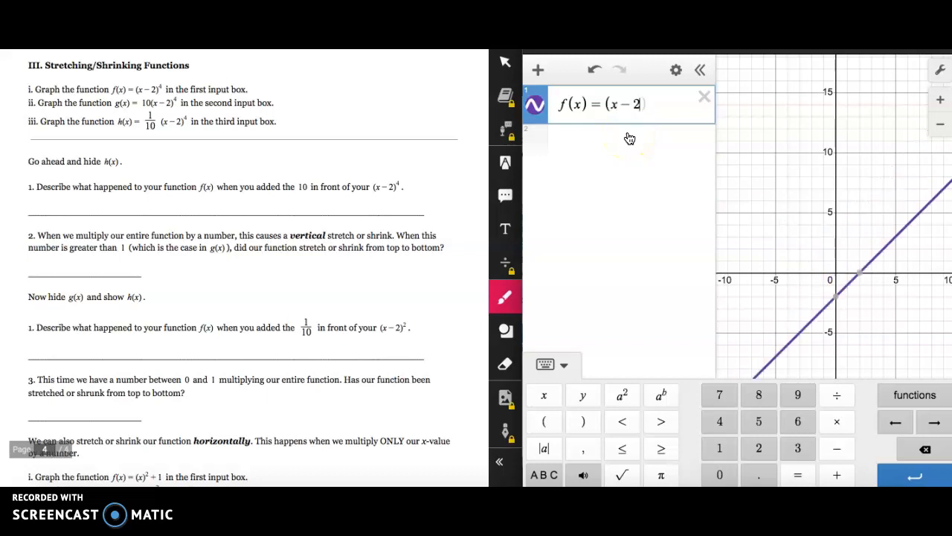
text(^4)
Add g(x) = 10(x−2)^4 as the second function
click(635, 145)
click(633, 143)
text(g(x) )
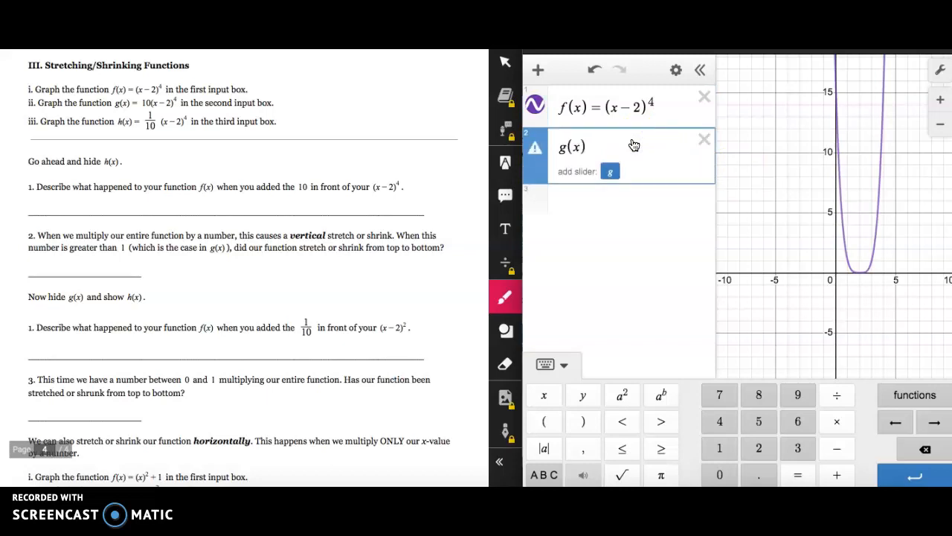
text(= 10)
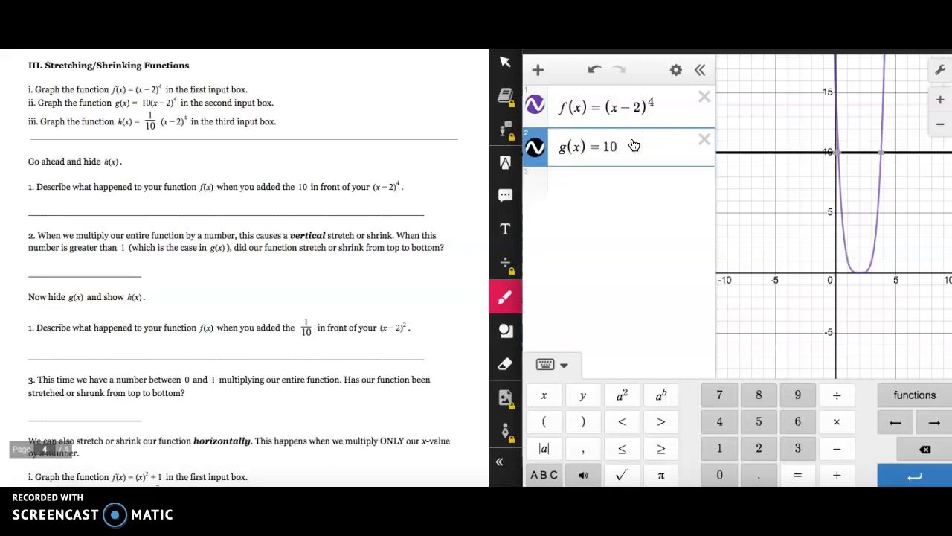
text((x - 2)
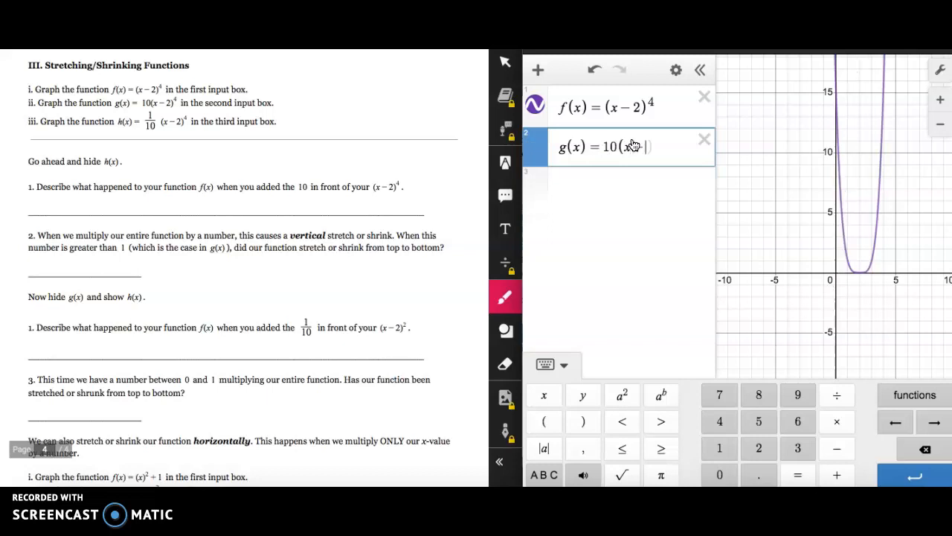
text()^4)
Add h(x) = 1/10(x−2)^4 as the third function
click(658, 229)
text(h(x) )
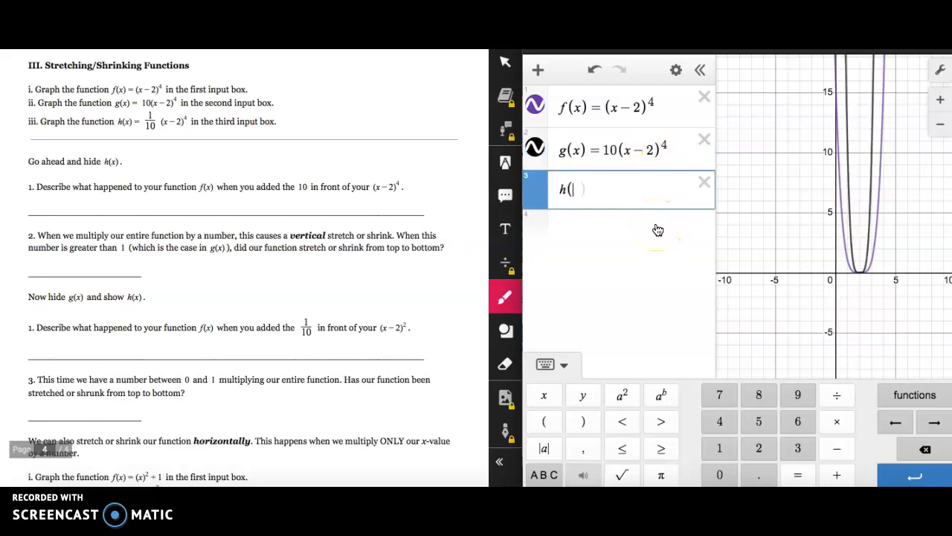
text(= 1/10)
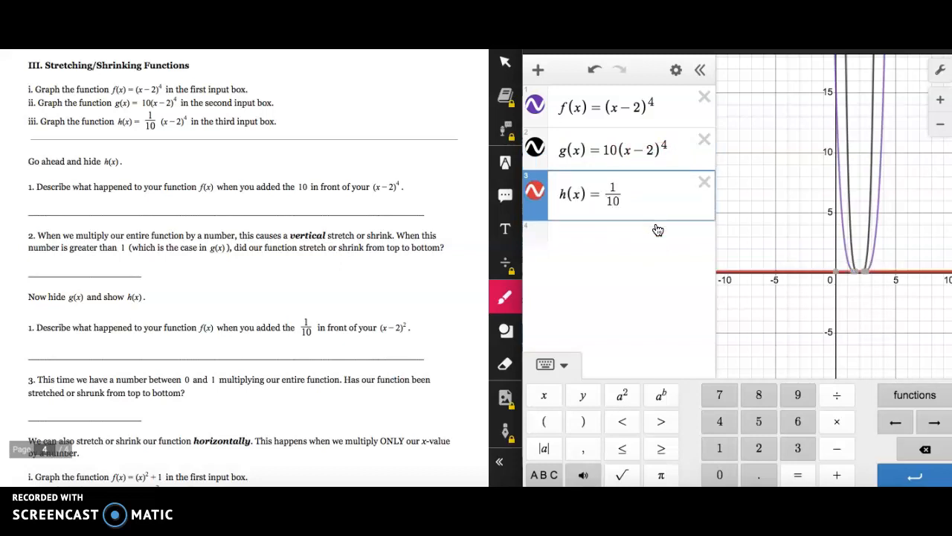
key(Right)
text((x-2)^4)
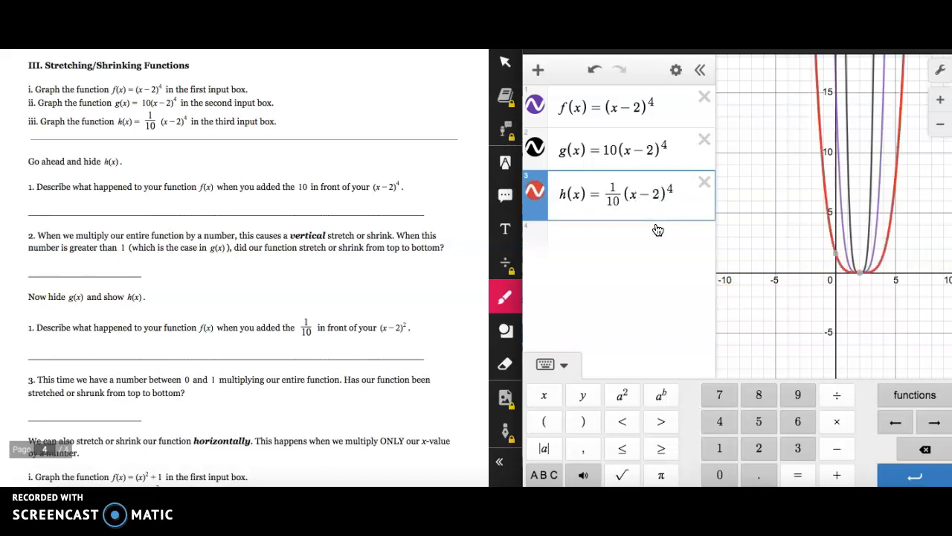
Hide h(x) and compare the curves of f(x) and g(x) on the graph
click(535, 191)
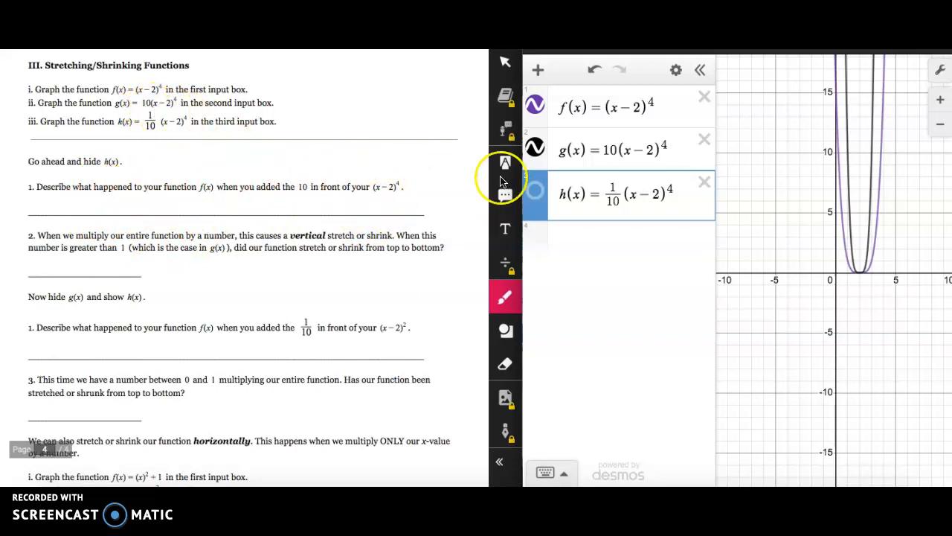
click(938, 100)
drag(900, 135, 833, 260)
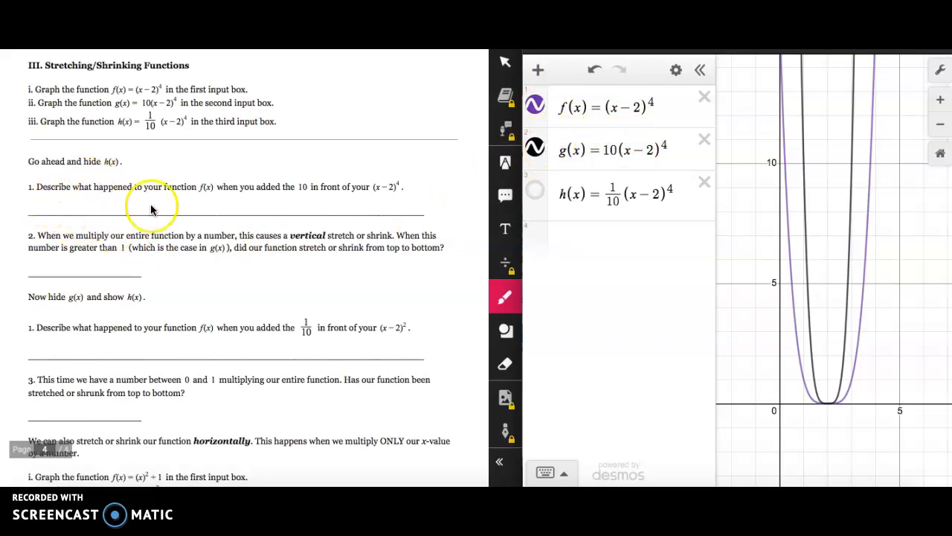
click(803, 235)
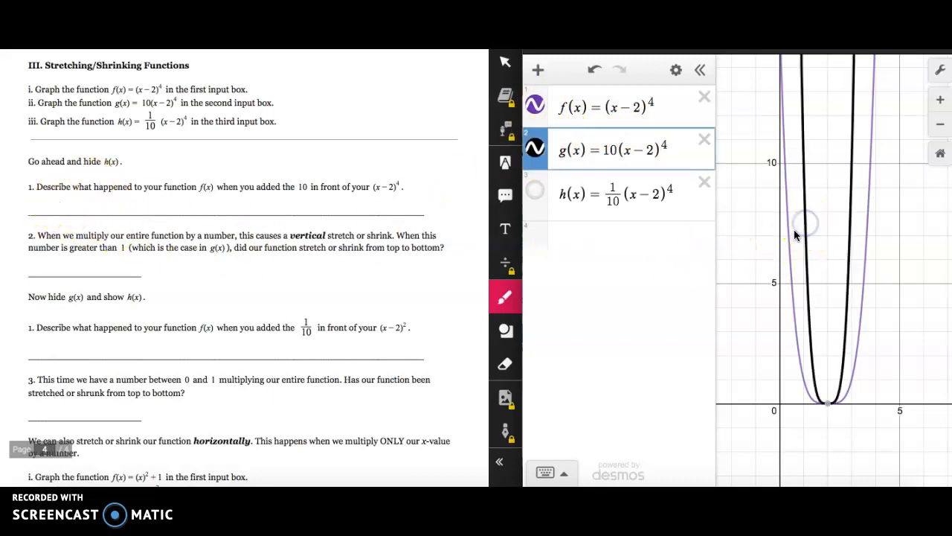
click(790, 226)
click(807, 226)
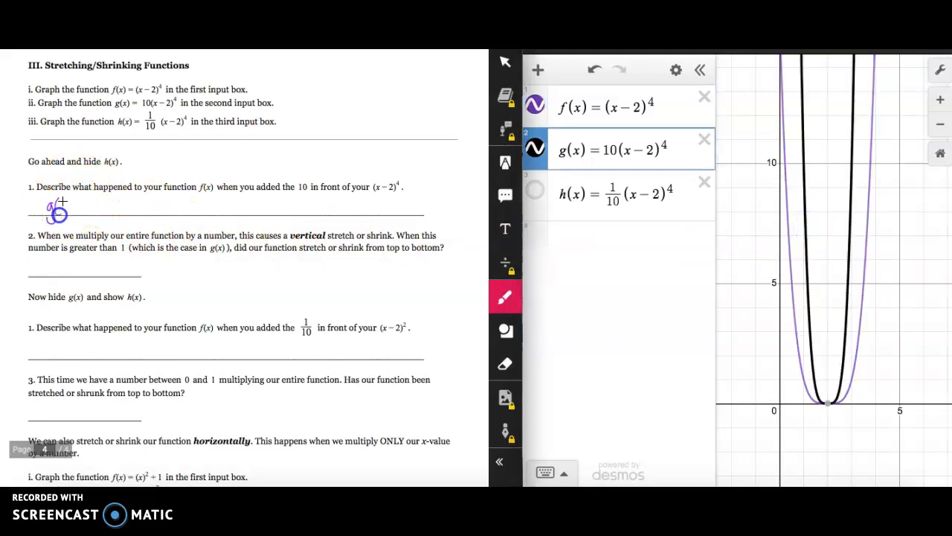
Handwrite "g(x) is skinnier than f(x)" as the answer to question 1 about adding the 10 in front
click(94, 199)
mouse_move(106, 205)
mouse_down()
mouse_move(101, 211)
mouse_move(196, 212)
mouse_up()
drag(198, 206, 269, 213)
drag(286, 198, 284, 216)
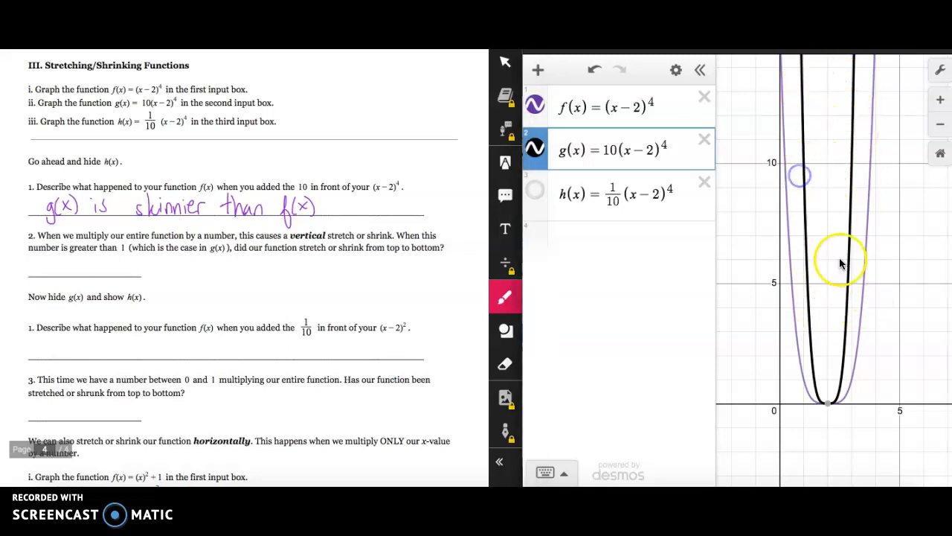
Compare the f(x) and g(x) curves and handwrite "stretch" for question 2 about multiplying by a number greater than 1
click(870, 219)
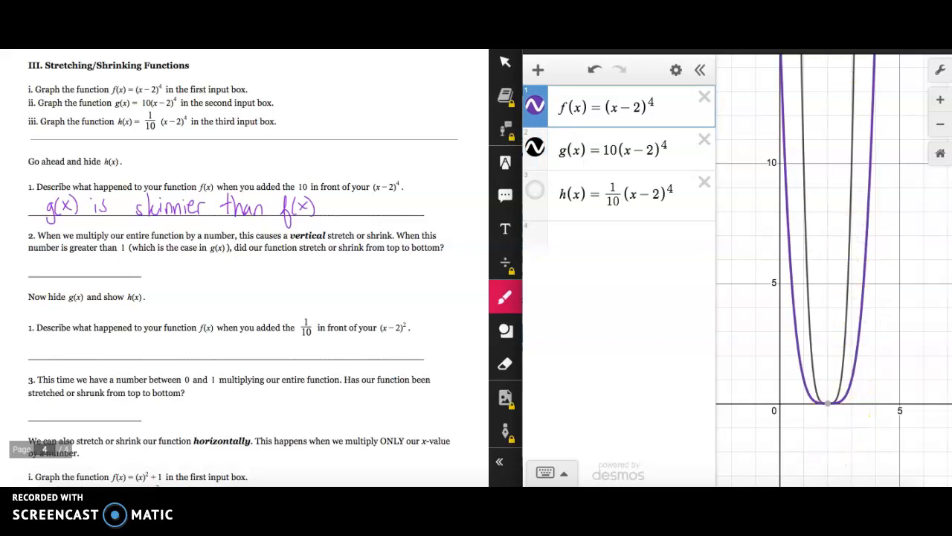
click(853, 119)
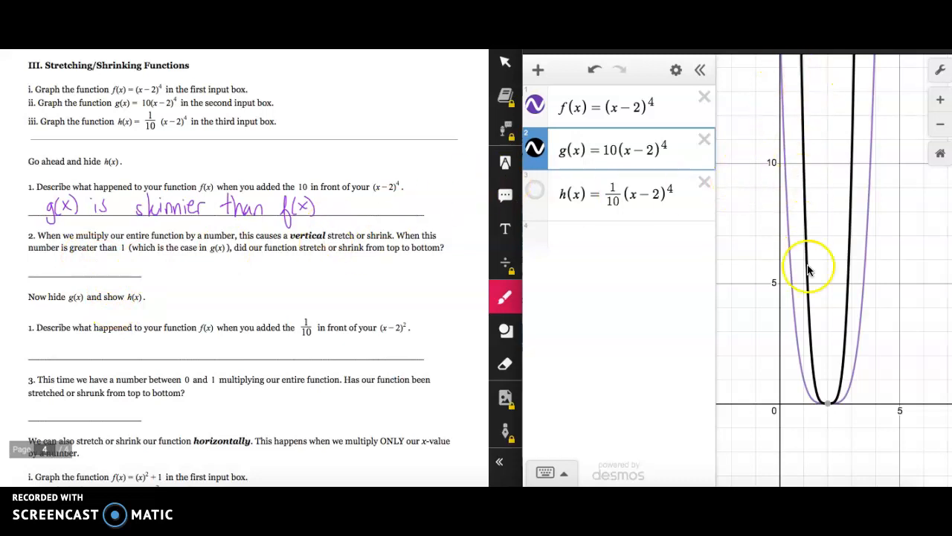
click(870, 212)
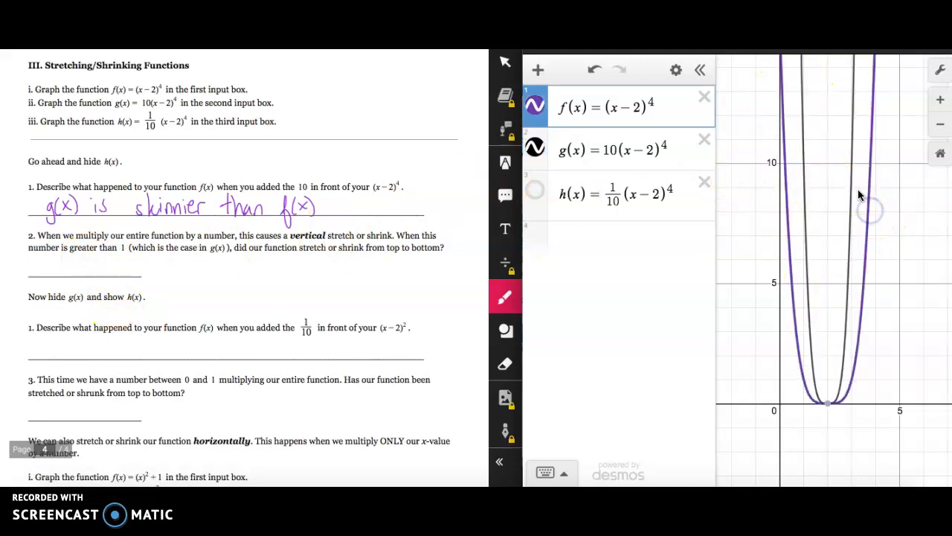
click(853, 246)
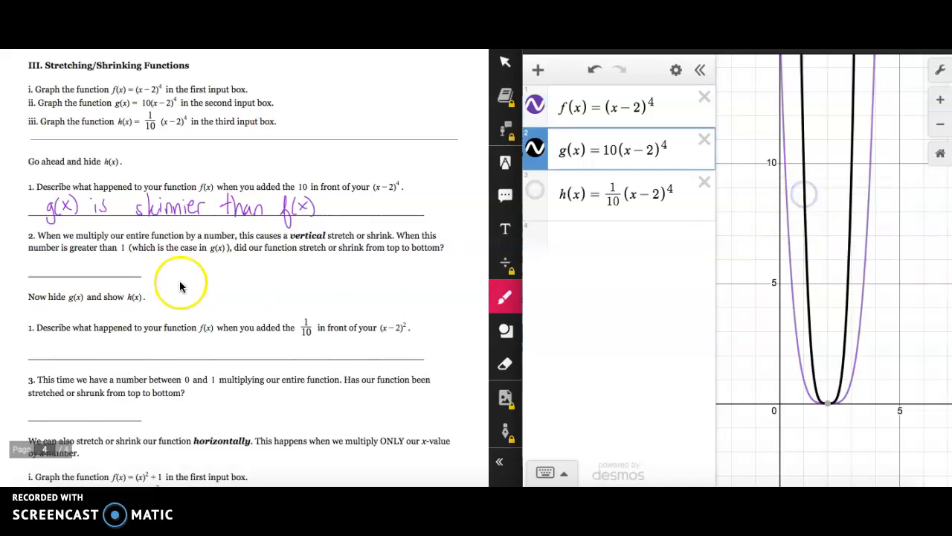
click(46, 272)
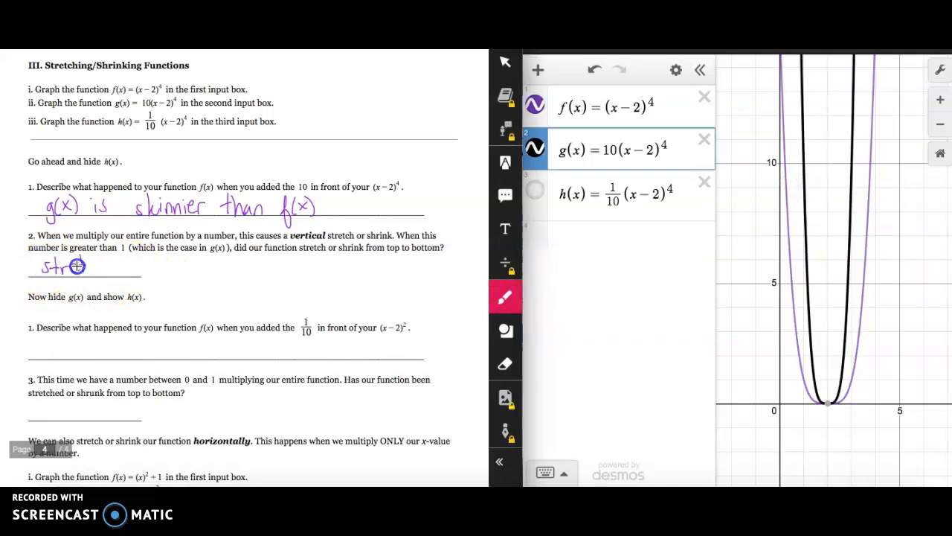
drag(100, 271, 110, 271)
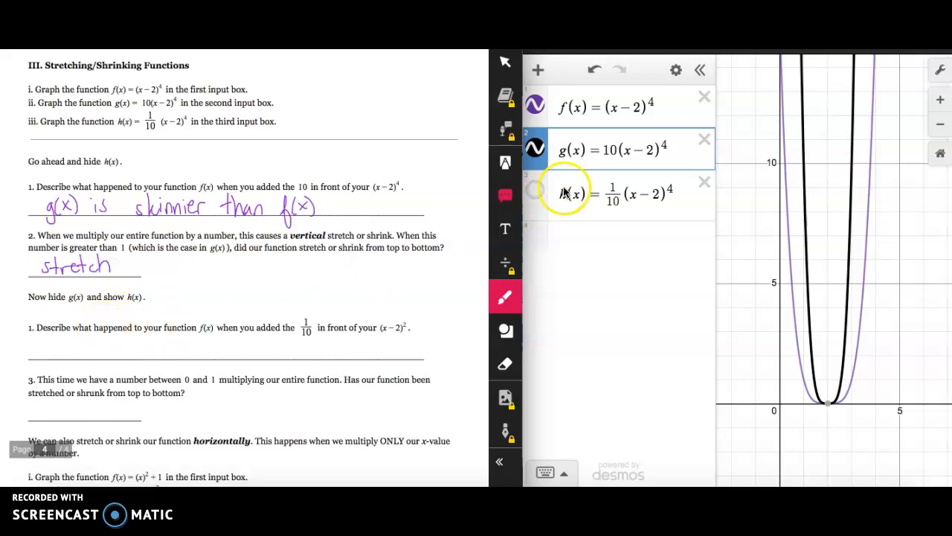
Hide g(x) and show h(x) on the graph
double_click(537, 155)
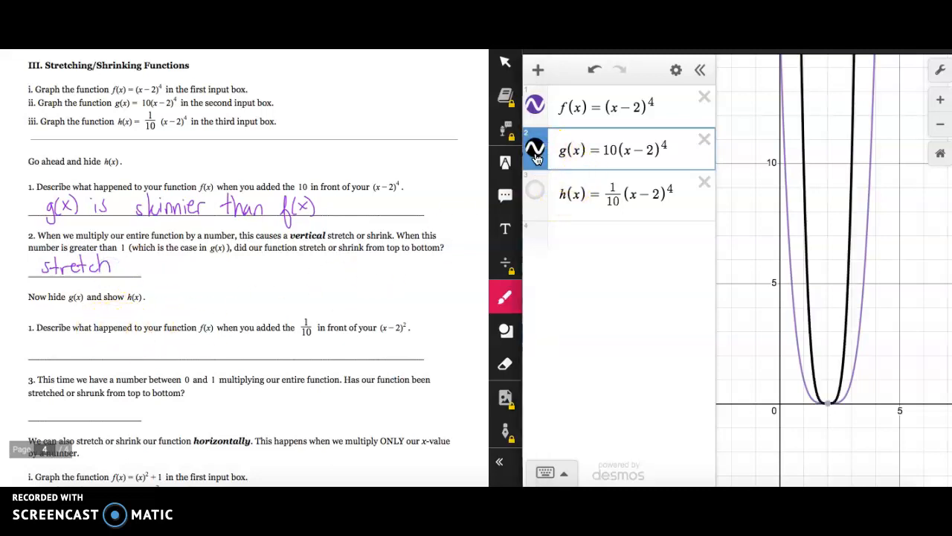
click(537, 156)
click(536, 192)
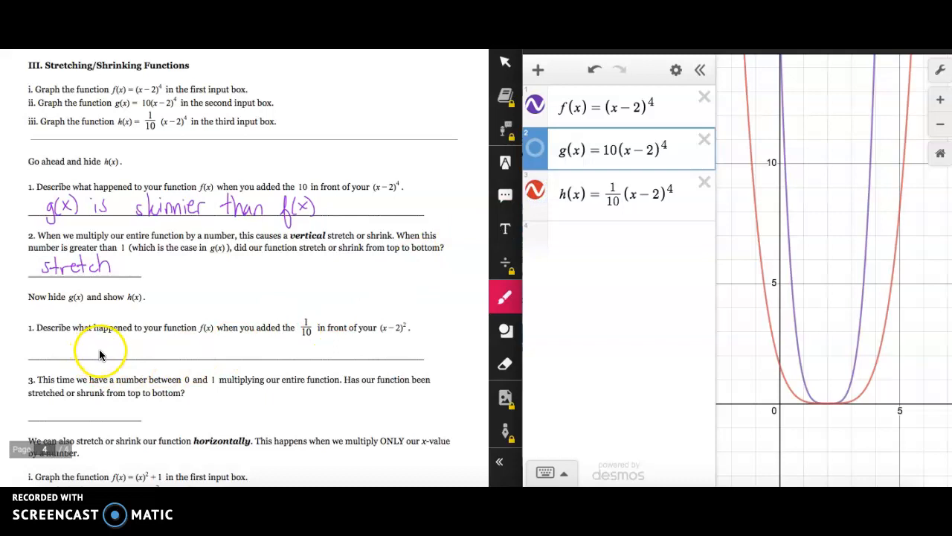
Handwrite "h(x) is wider than f(x)" as the answer to the question about adding the 1/10 in front
scroll(102, 347, down, 3)
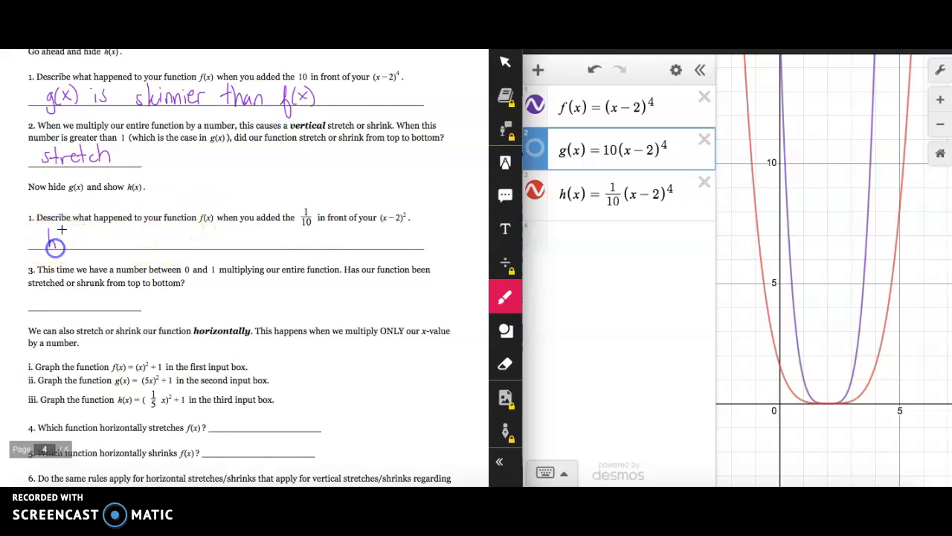
mouse_move(69, 239)
mouse_down()
mouse_move(126, 230)
mouse_move(115, 248)
mouse_up()
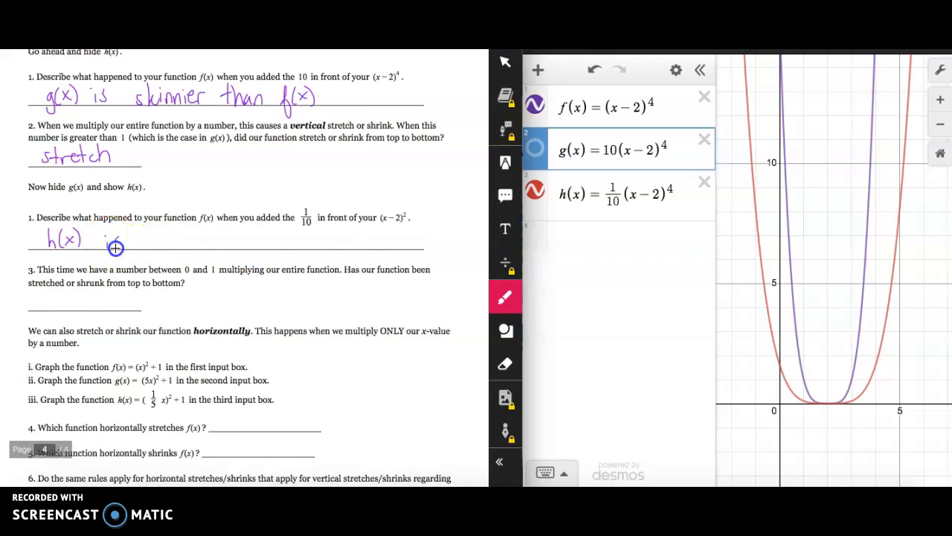
drag(175, 238, 195, 237)
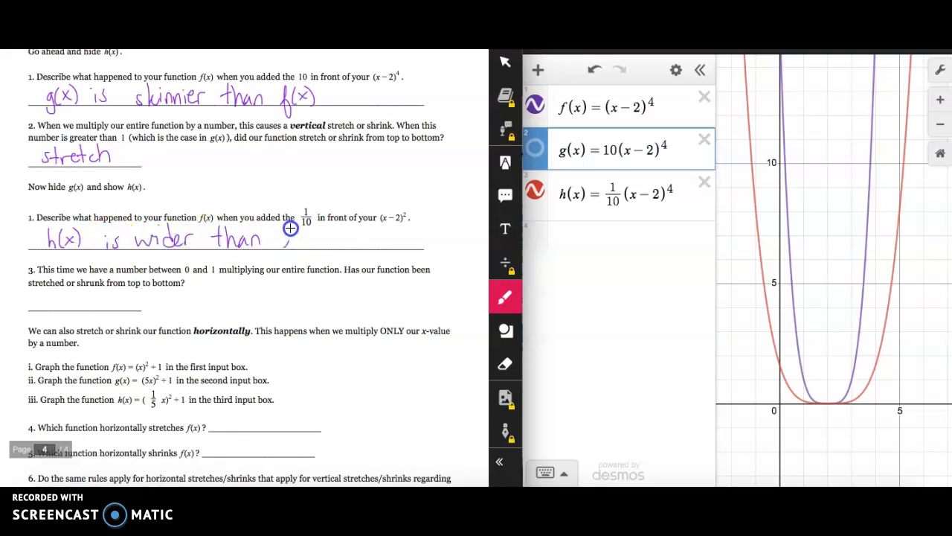
drag(308, 229, 316, 252)
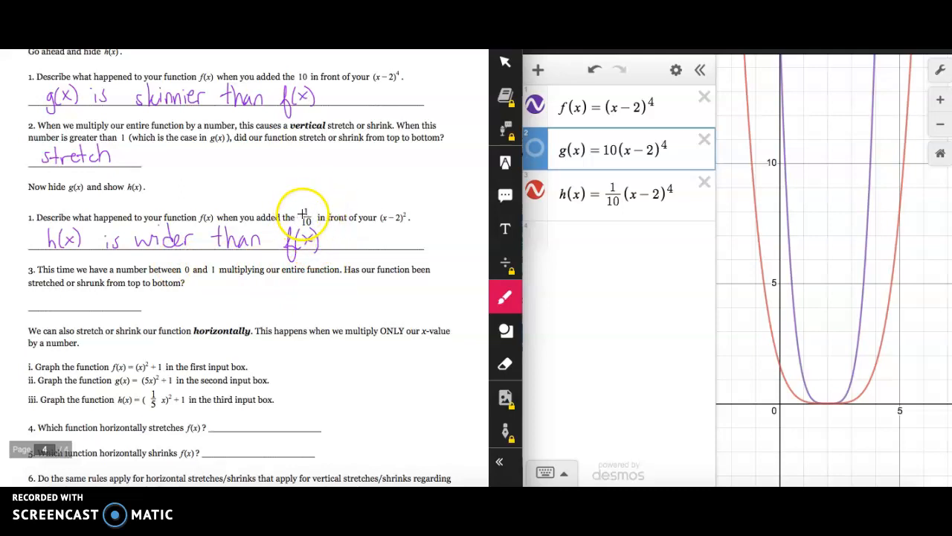
Compare the f(x) and h(x) curves and handwrite "shrunk" for question 3 about multiplying by a number between 0 and 1
click(782, 109)
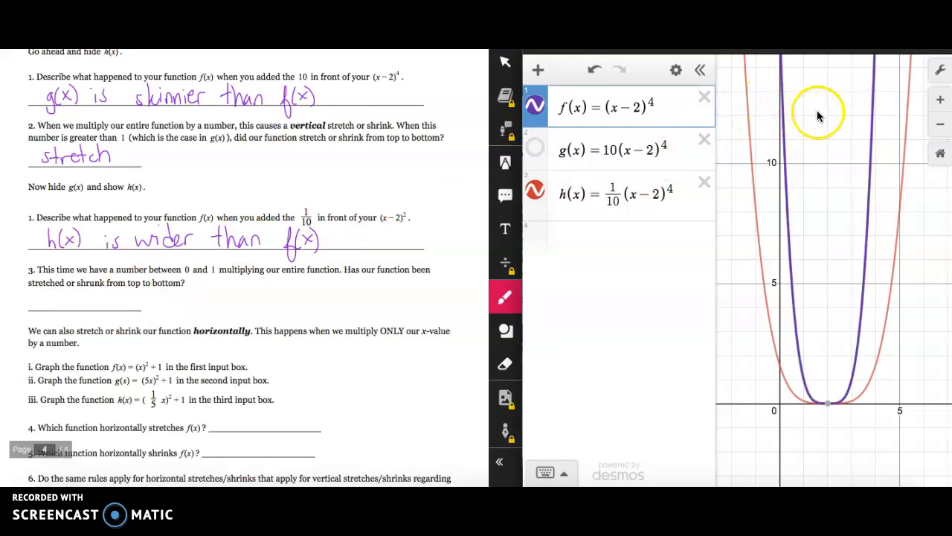
click(755, 154)
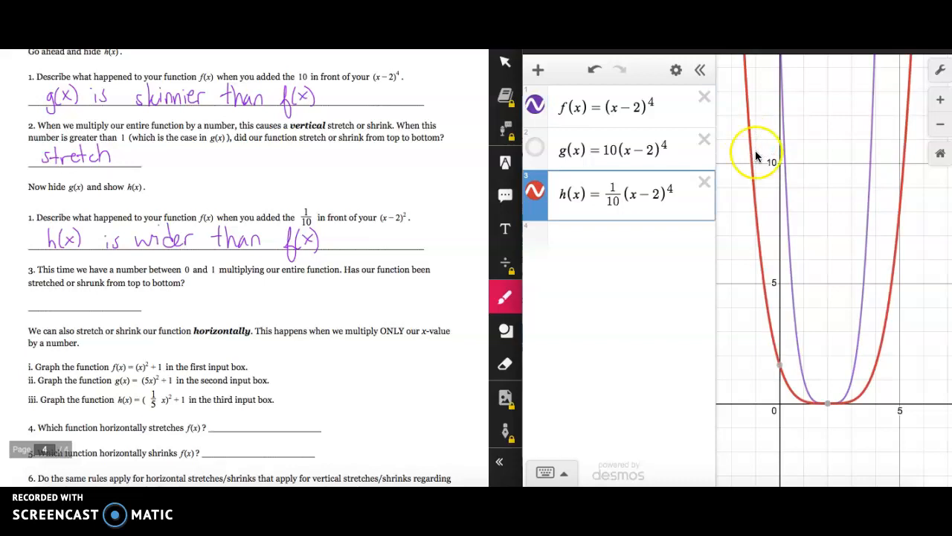
click(75, 304)
click(47, 305)
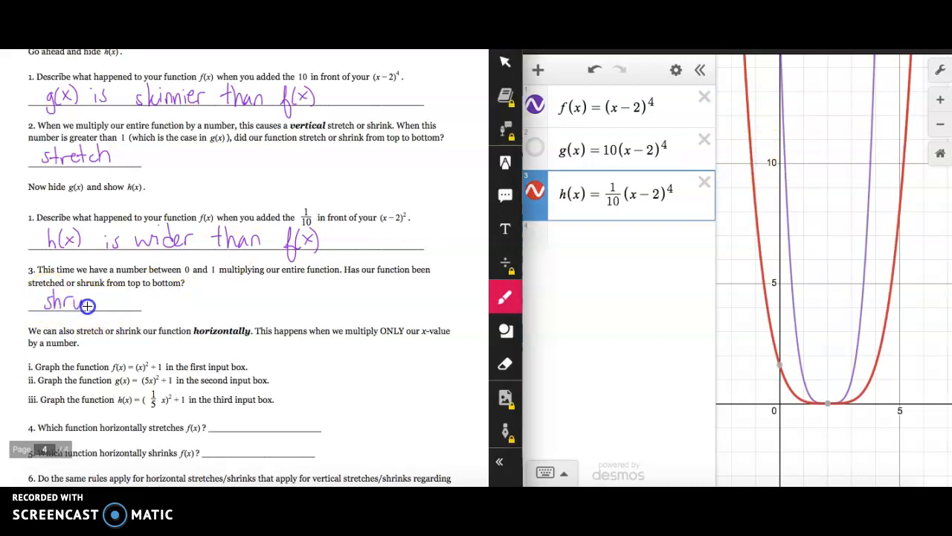
drag(107, 300, 109, 306)
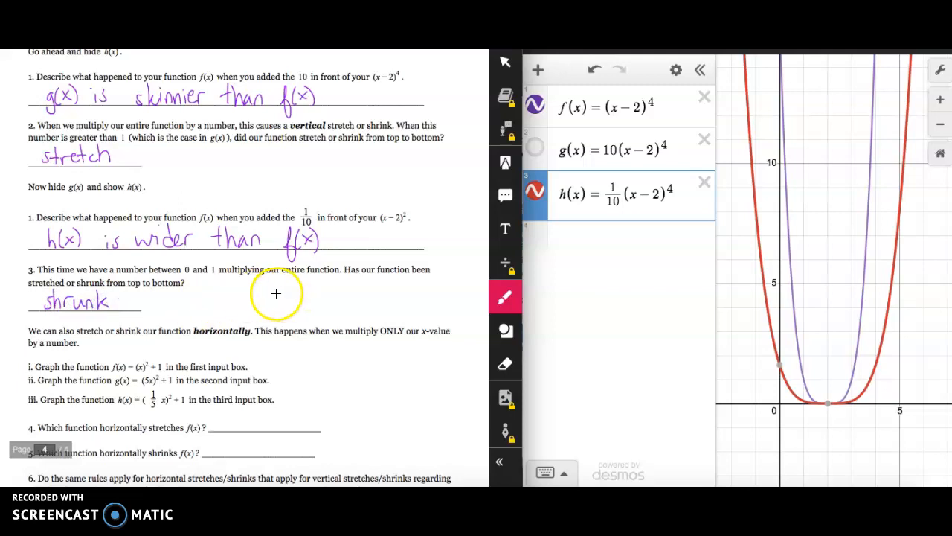
Delete the h(x) and g(x) expressions from the graph's expression list, keeping only f(x)
scroll(279, 290, down, 3)
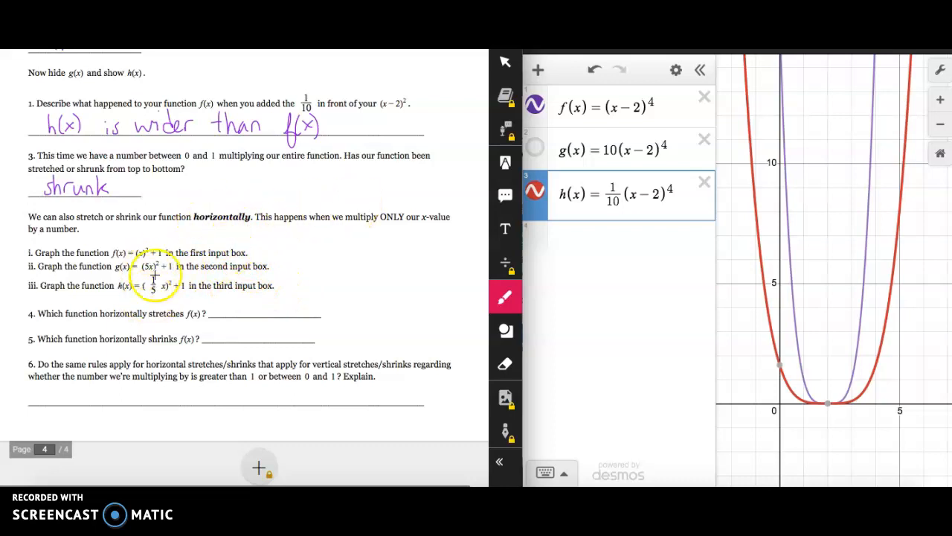
click(703, 182)
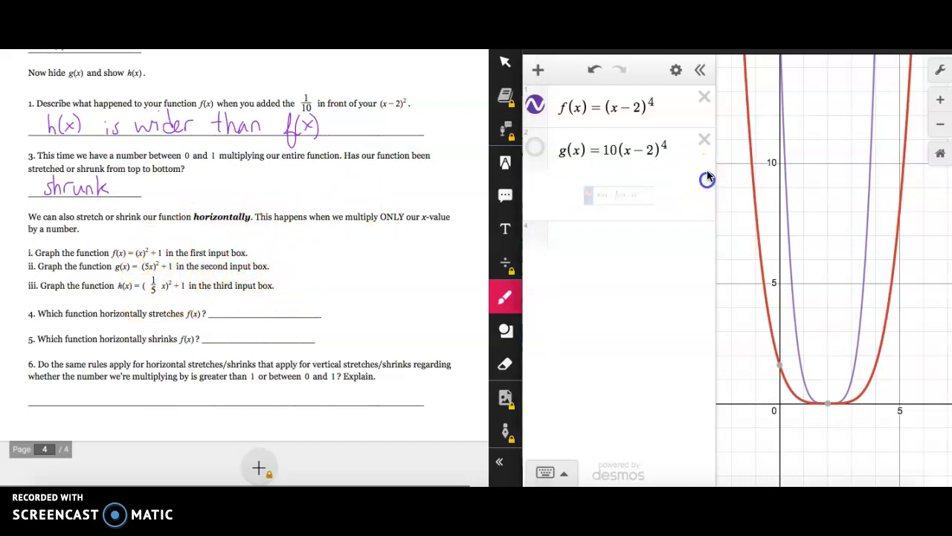
click(704, 139)
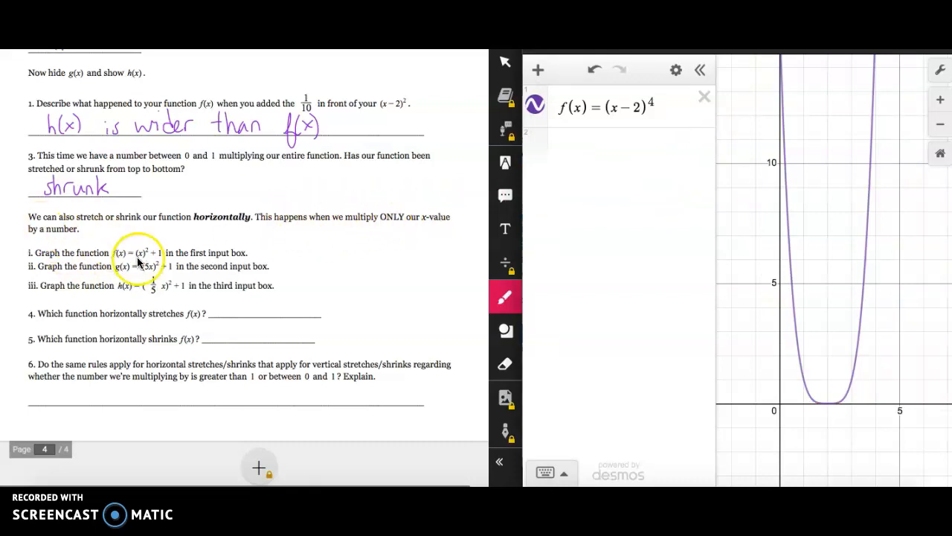
Redefine the first function as f(x) = (x)^2 + 1
click(627, 104)
click(658, 105)
key(BackSpace)
key(BackSpace)
key(BackSpace)
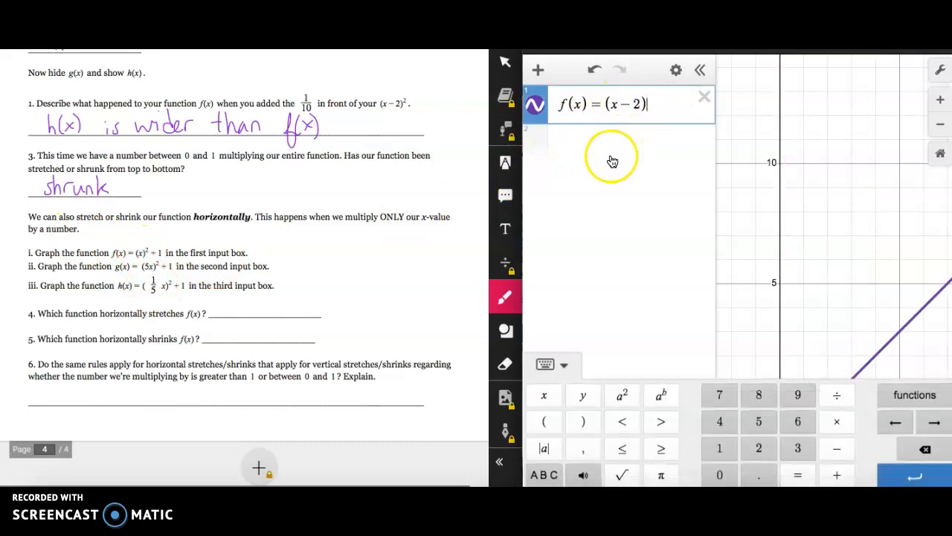
key(BackSpace)
key(BackSpace)
key(BackSpace)
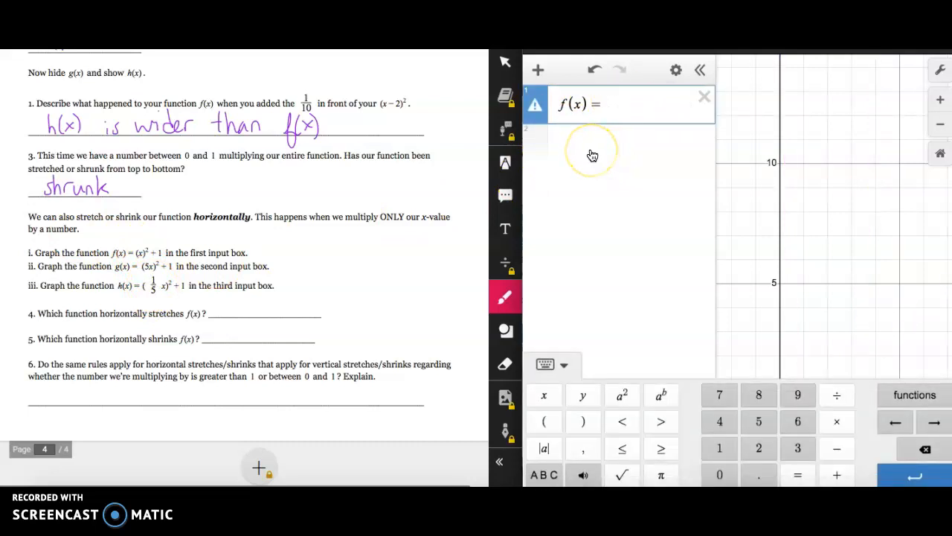
text((x)^2)
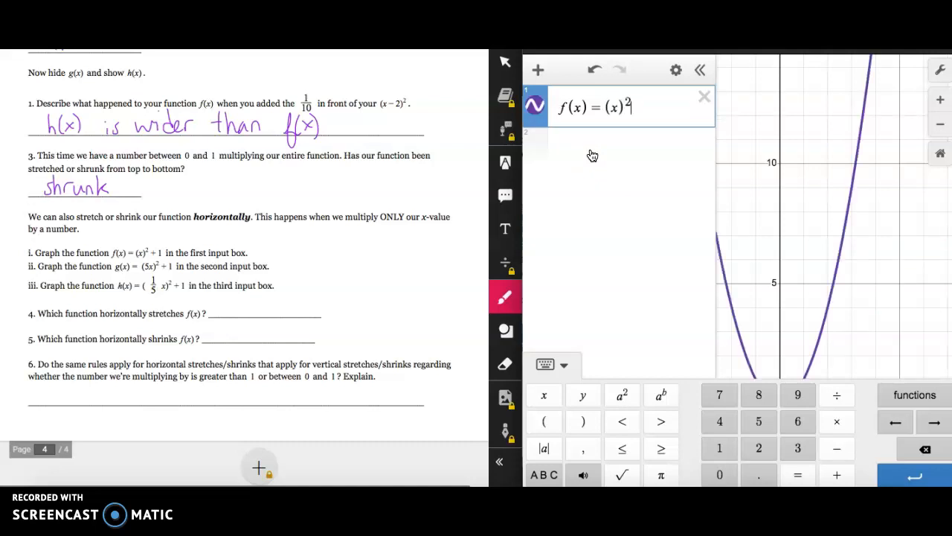
key(Right)
text(+1)
Graph g(x) = (5x)^2 + 1 as the second expression and h(x) = (1/5 x)^2 + 1 as the third
key(Return)
text(g(x) = (5x)^2 )
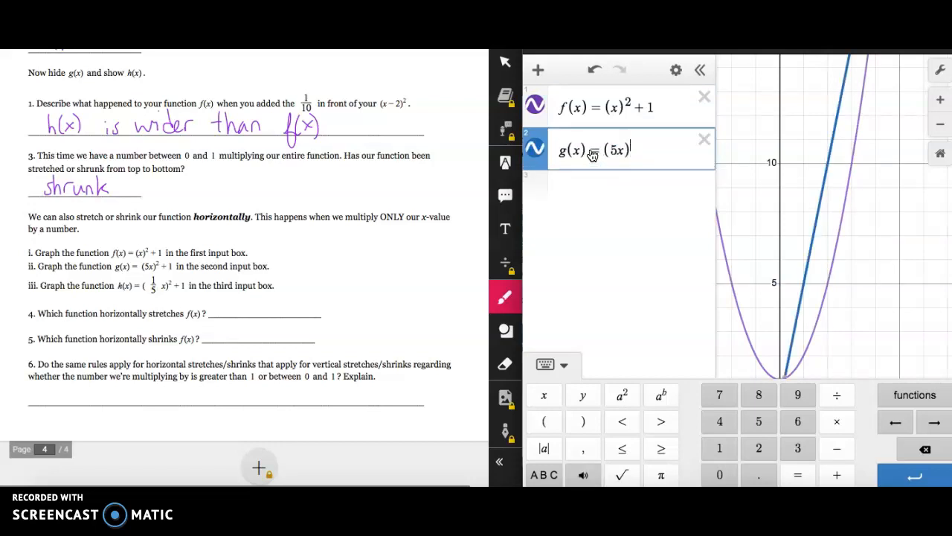
text(+ 1)
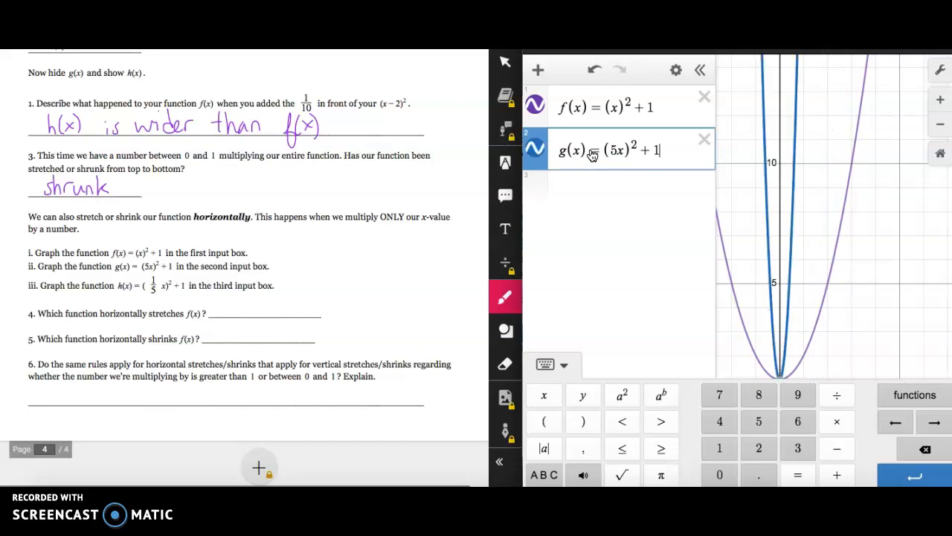
key(Return)
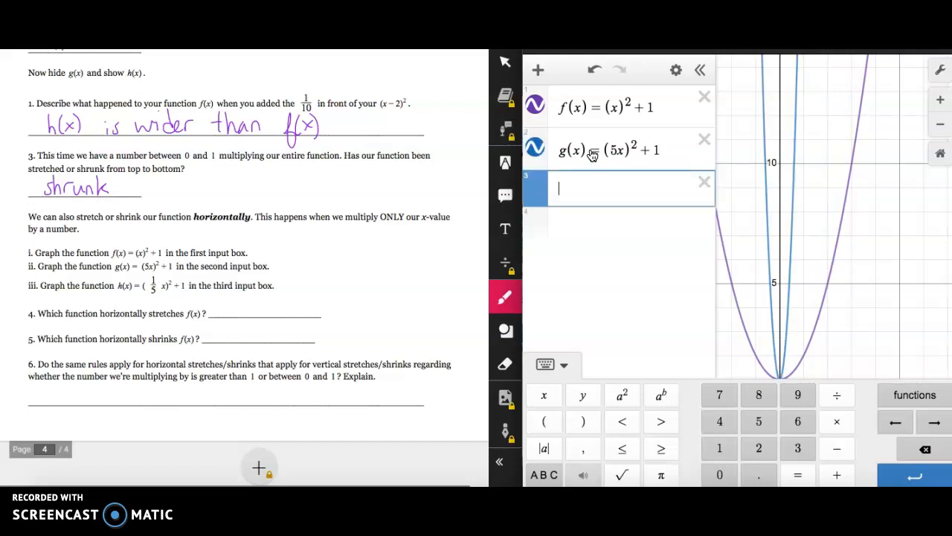
text(h(x) = (1/5 x)^2)
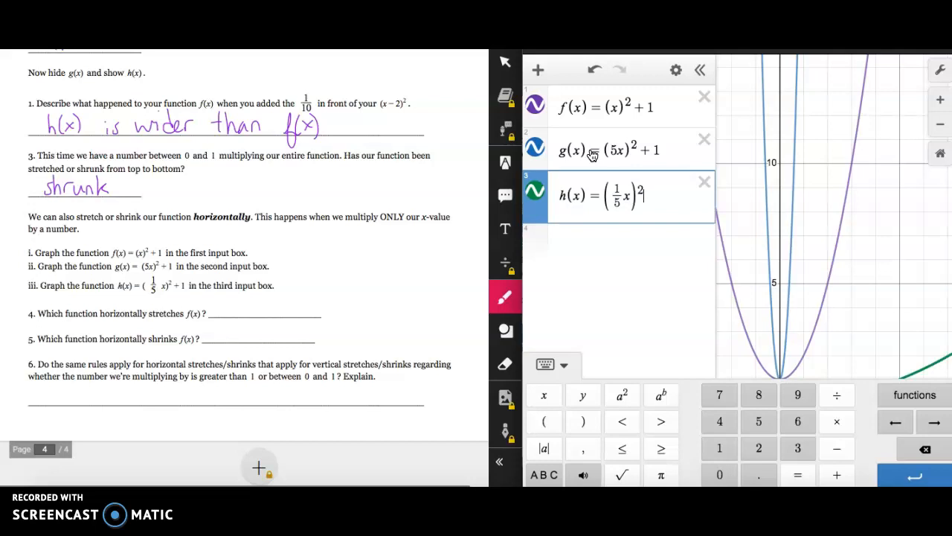
text( + 1)
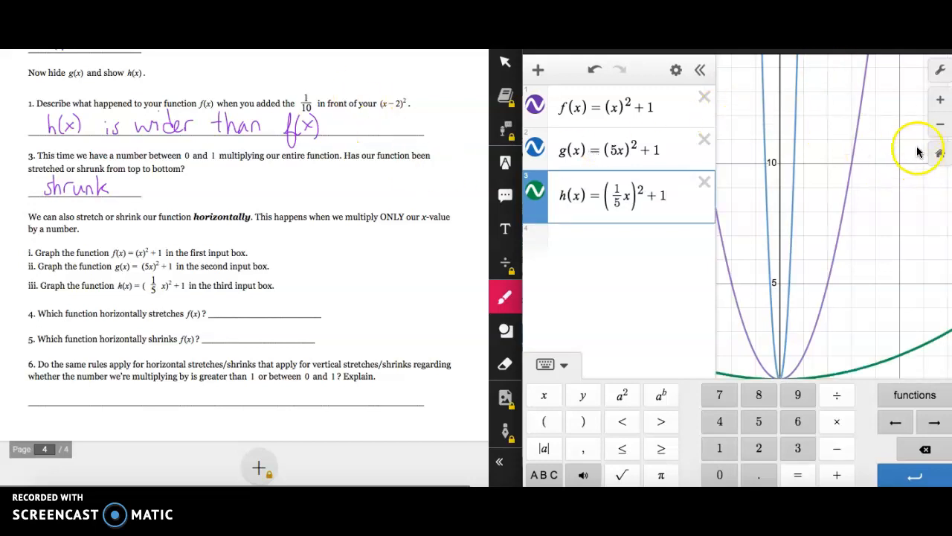
Compare the three curves and handwrite "h(x)" for question 4 on horizontal stretching and "g(x)" for question 5 on horizontal shrinking
click(940, 124)
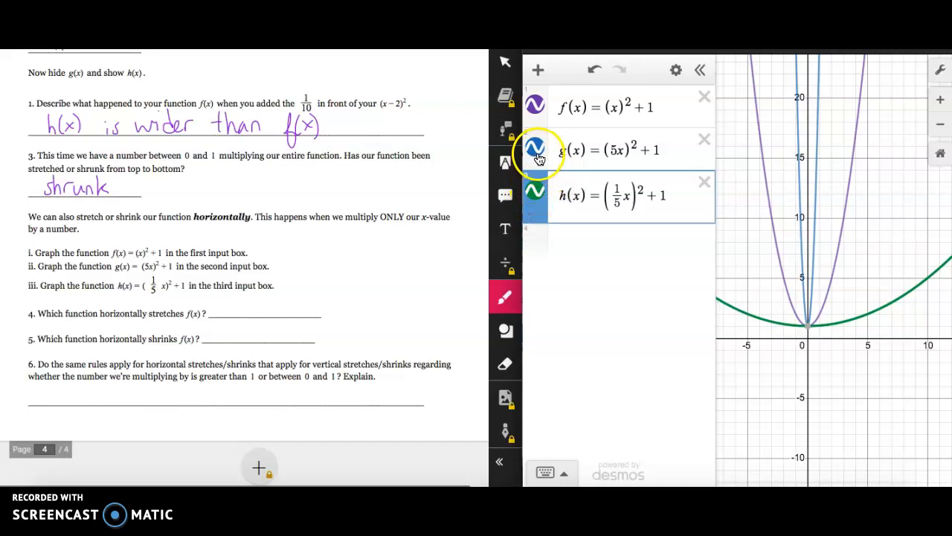
click(852, 139)
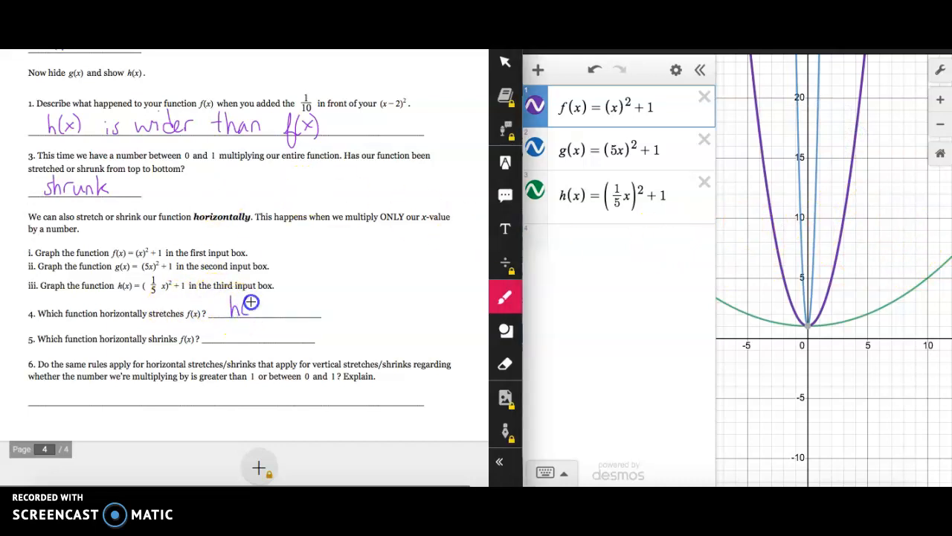
drag(260, 297, 262, 316)
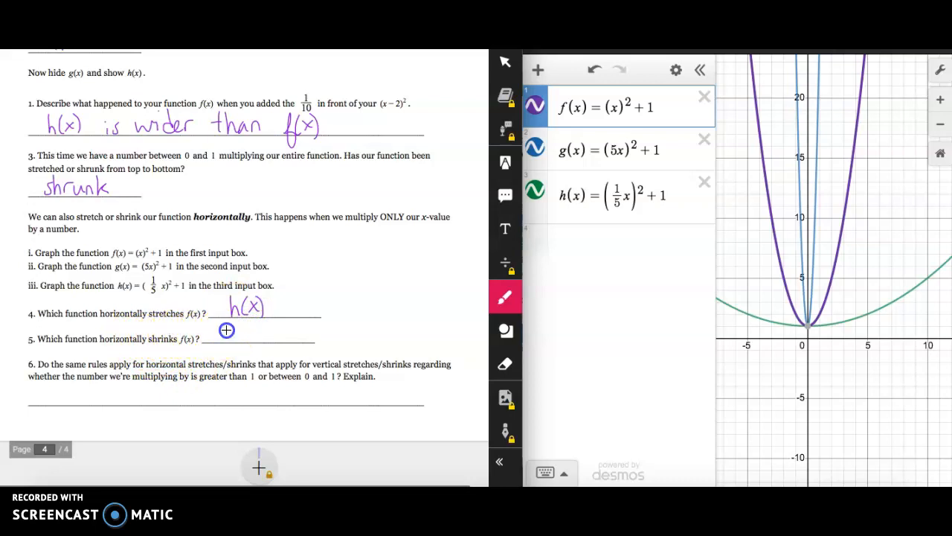
drag(240, 329, 247, 341)
drag(248, 329, 240, 341)
drag(251, 328, 253, 344)
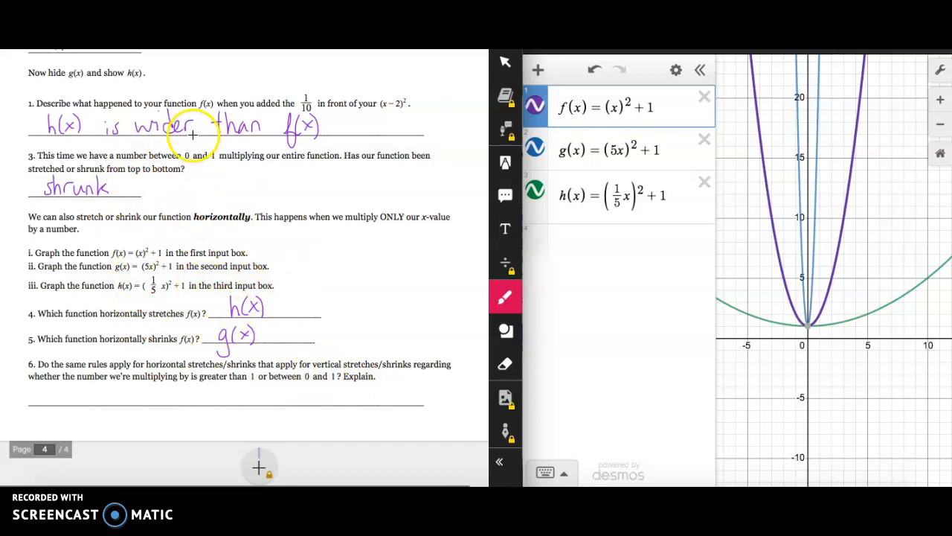
Review the earlier vertical stretch and shrink answers and handwrite "opposite rules apply" as the answer to question 6
scroll(203, 120, up, 1)
scroll(203, 120, up, 4)
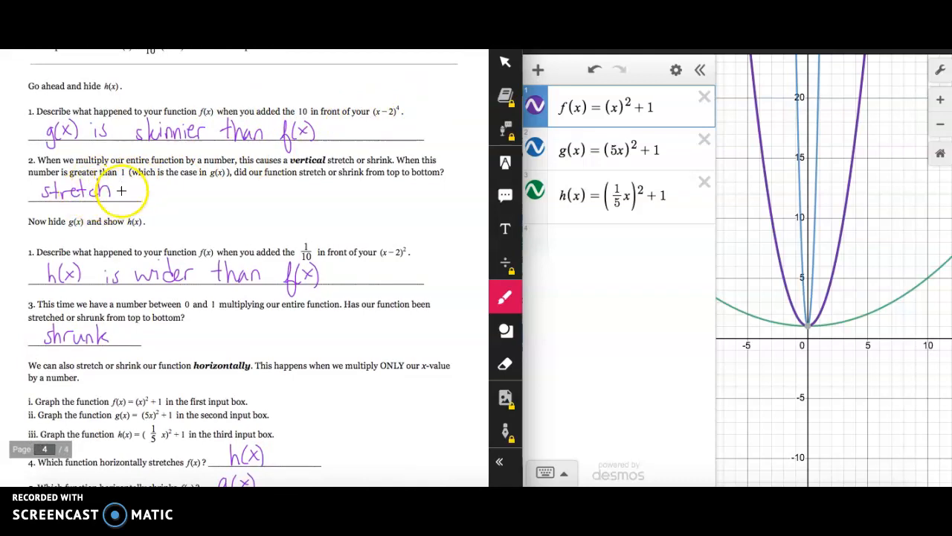
scroll(121, 187, down, 4)
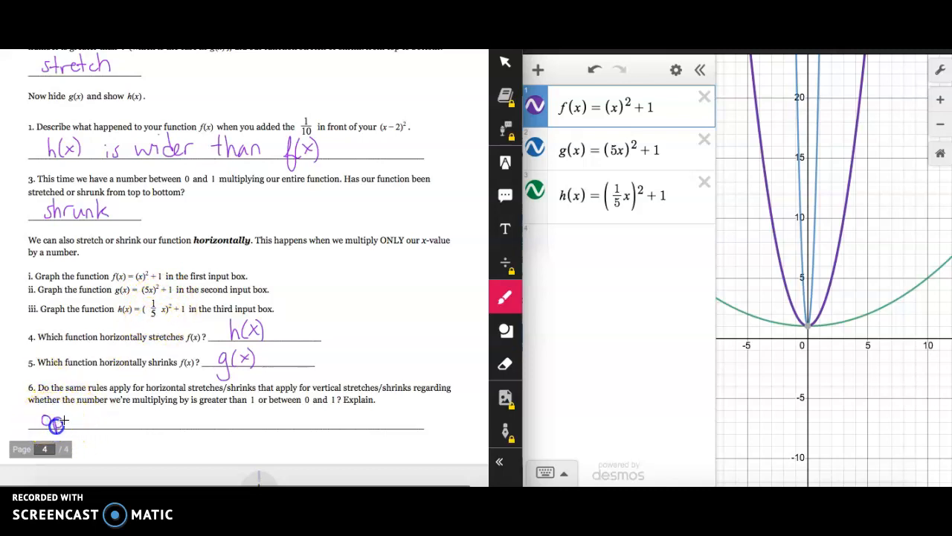
drag(108, 419, 217, 427)
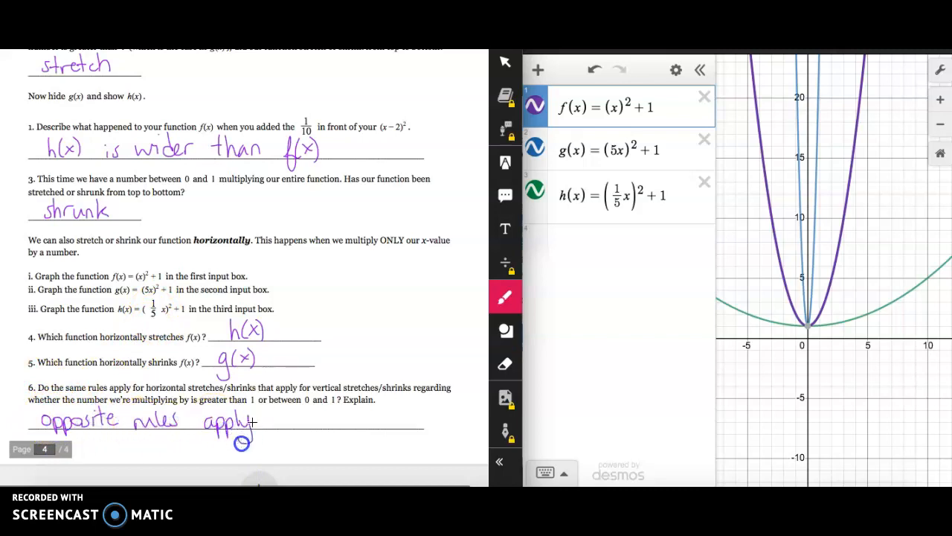
Undo the stray pen stroke and handwrite the vertical summary "V St. ×10" and "Sh. × 1/10" in the blank space beside the graphing instructions
scroll(298, 417, down, 1)
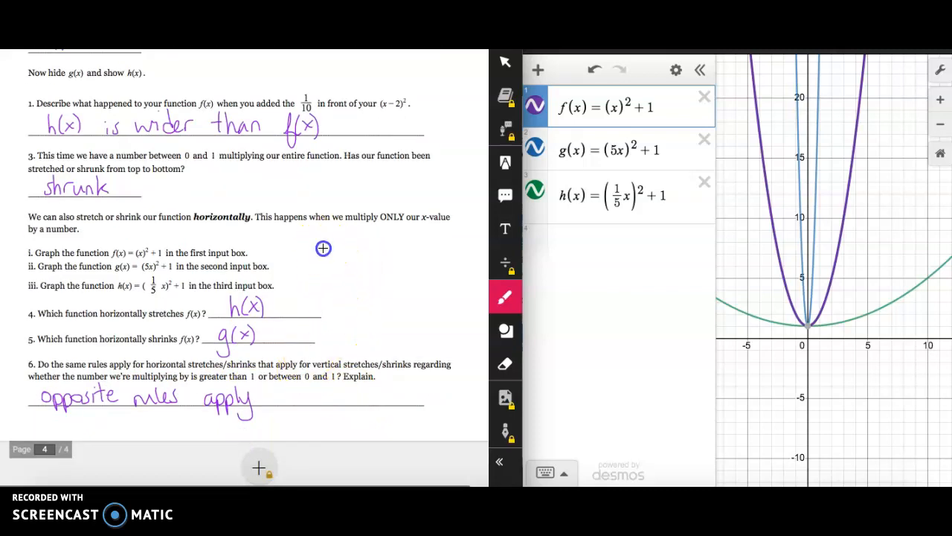
key(ctrl+z)
drag(353, 270, 346, 278)
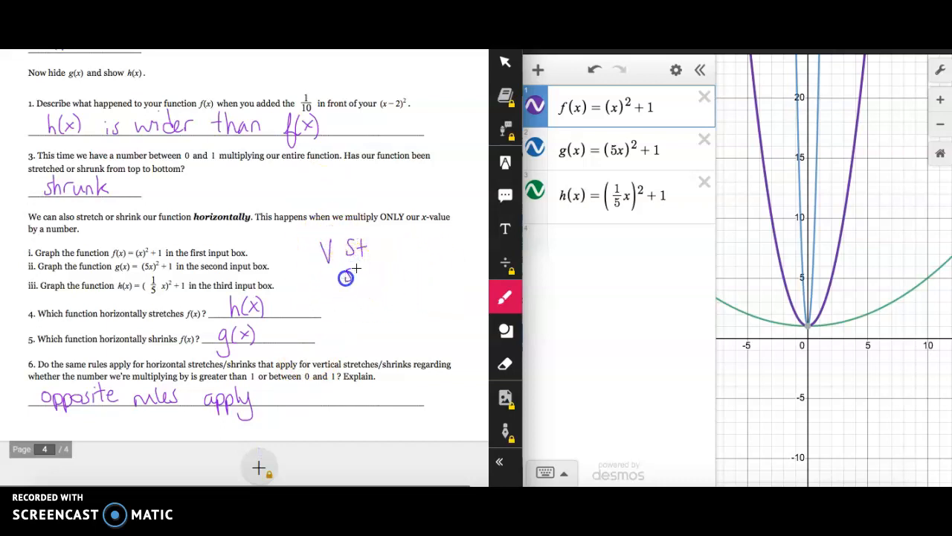
click(371, 254)
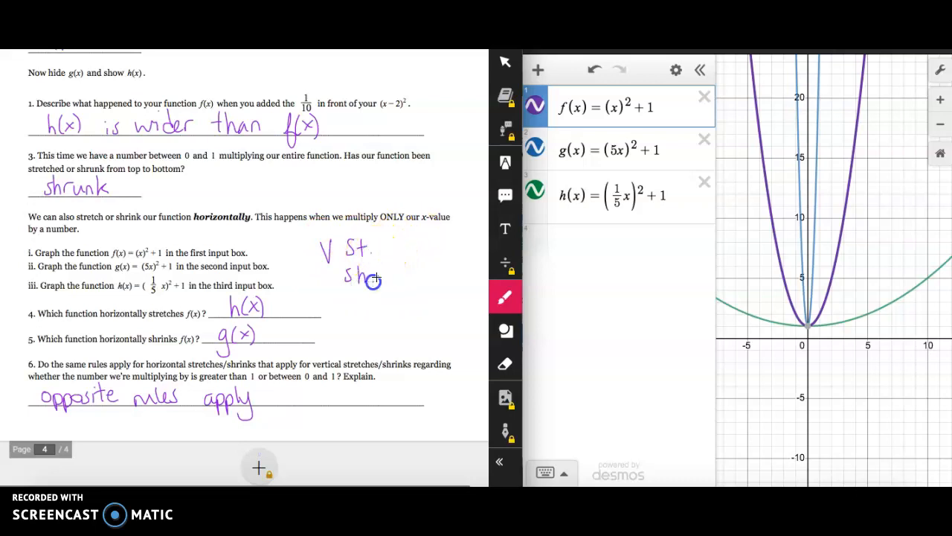
click(385, 251)
click(389, 272)
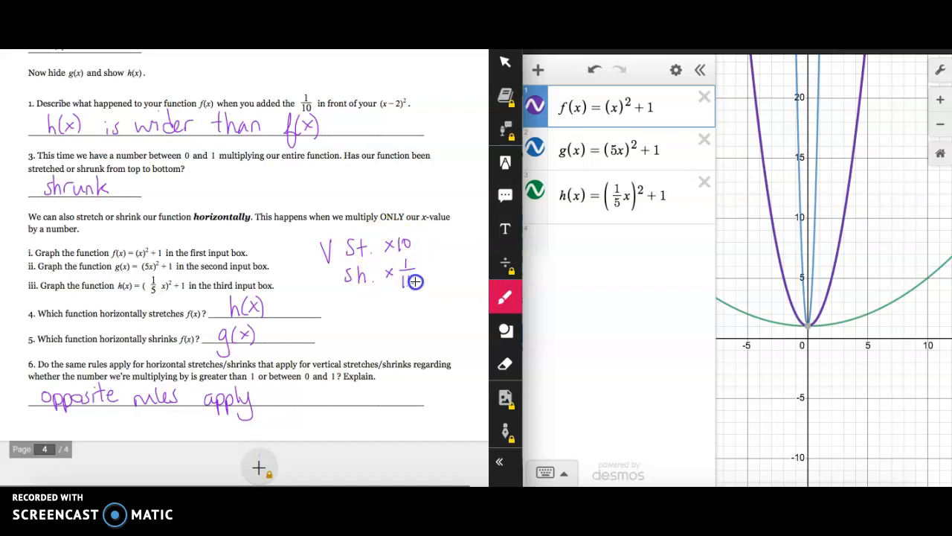
Handwrite the horizontal summary "H St. × 1/5" under the vertical notes, with a "Sh." line beneath it
drag(342, 318, 369, 307)
click(378, 319)
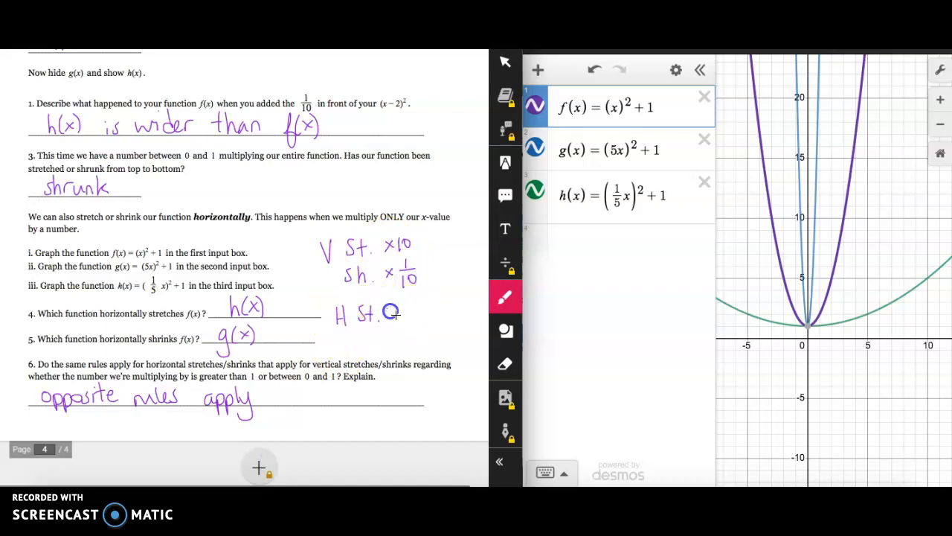
click(361, 341)
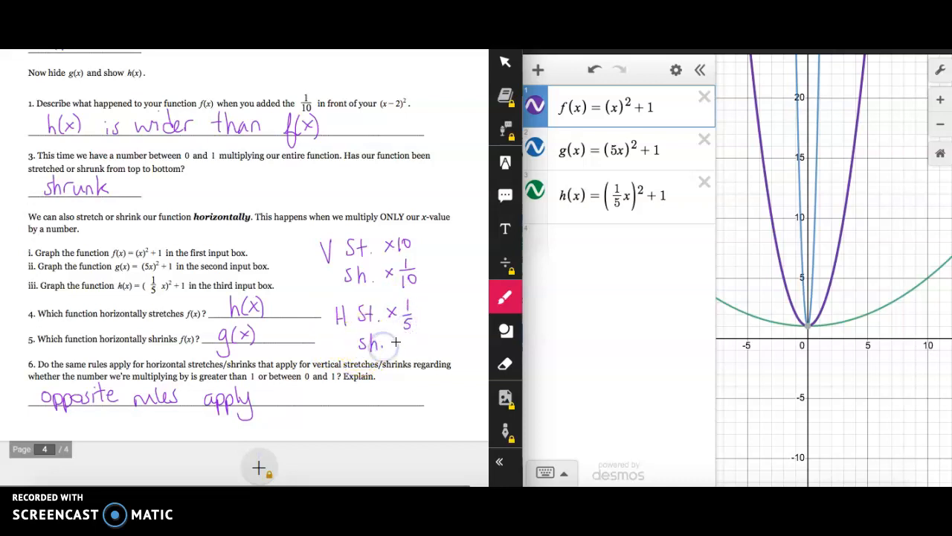